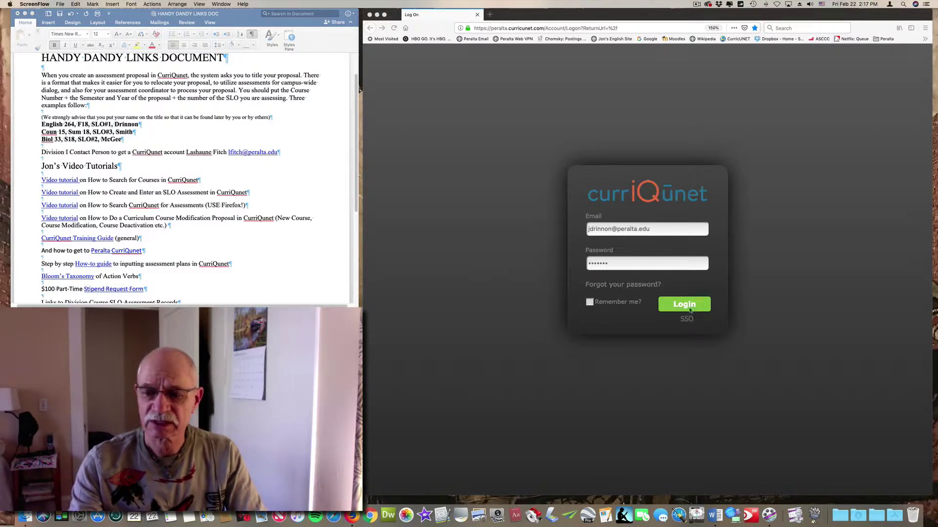
Log in with the credentials already filled in and start creating a new proposal.
left_click(677, 367)
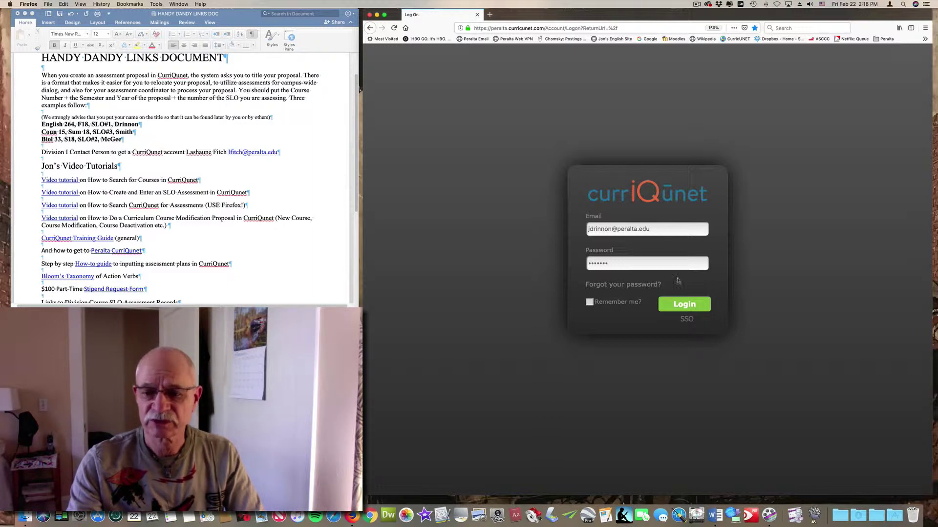
left_click(679, 305)
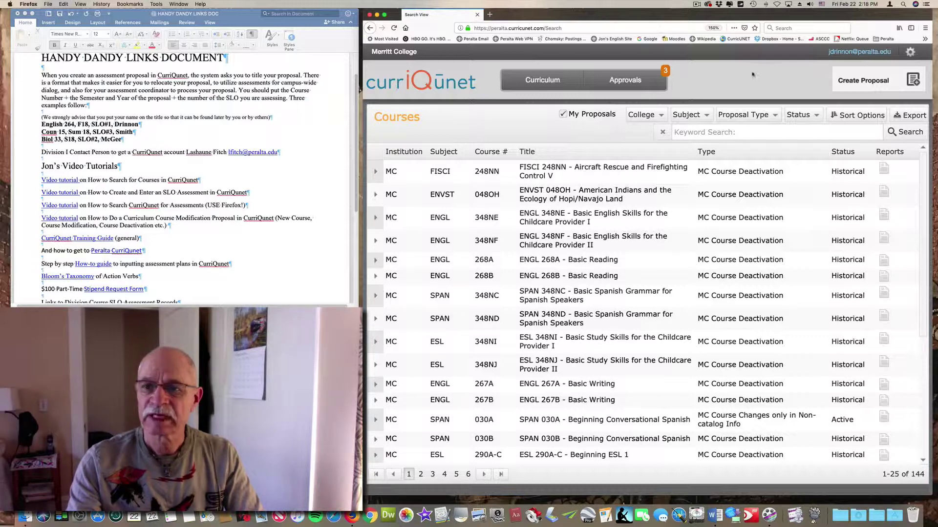
left_click(881, 81)
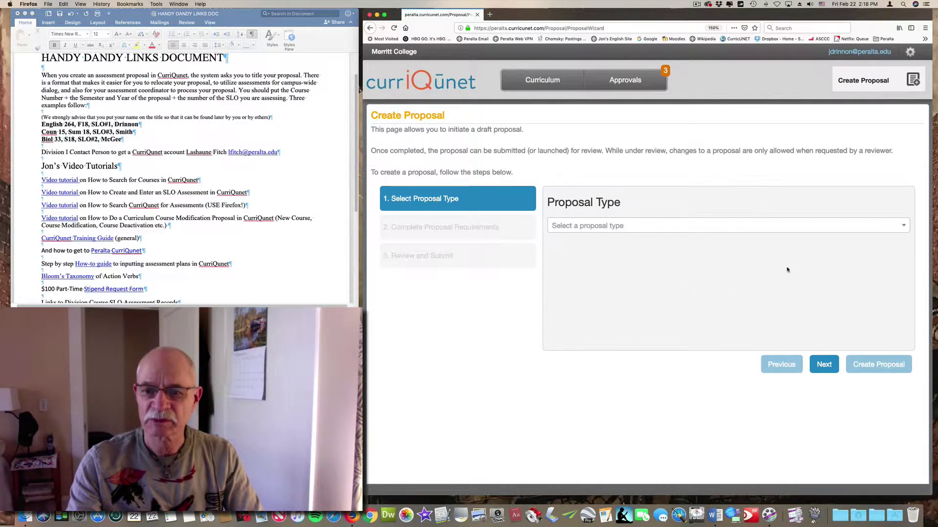
Choose MC Assessment 1 - SLO Assessment as the proposal type and continue to the proposal requirements.
left_click(905, 227)
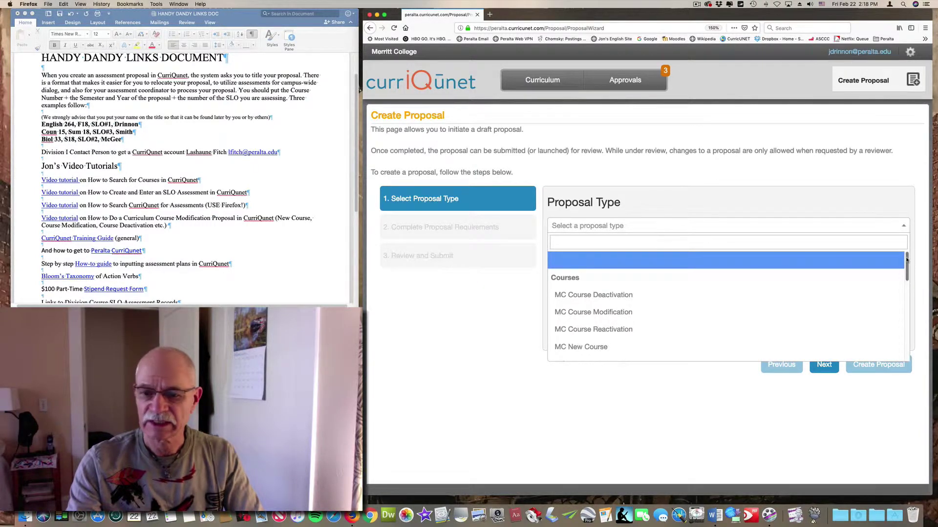
left_click_drag(906, 261, 910, 322)
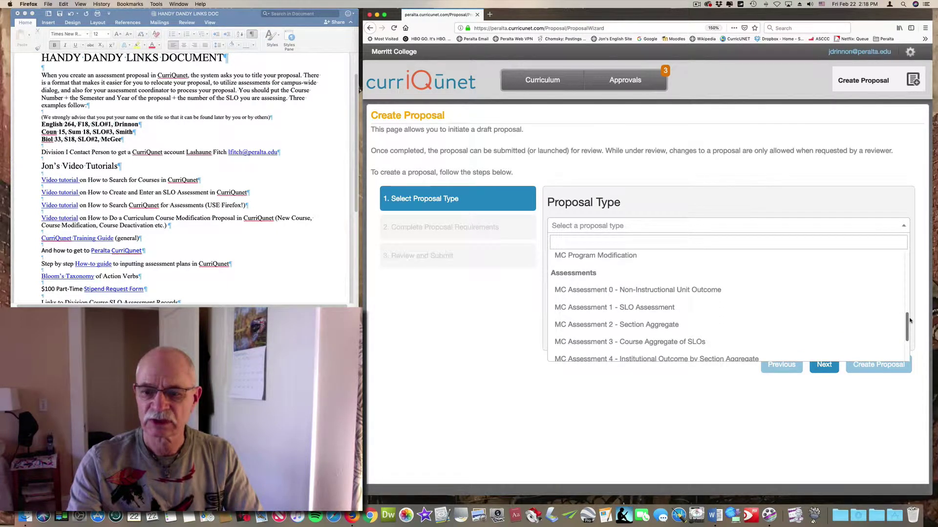
left_click(571, 307)
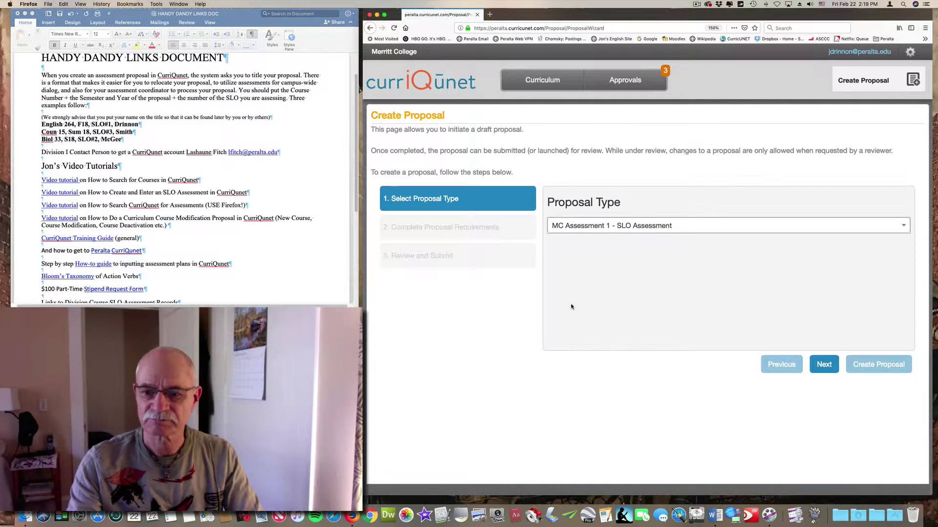
left_click(826, 365)
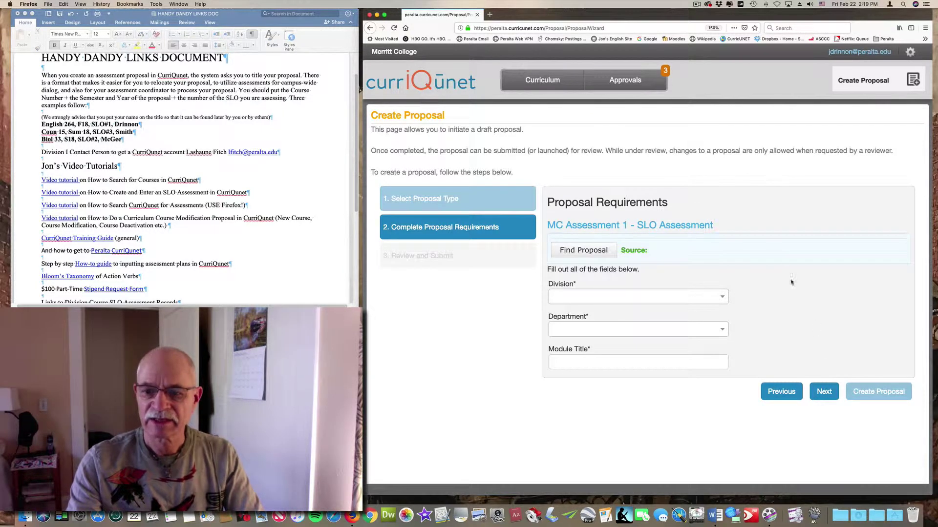
Set the proposal's division to Merritt - Division I and its department to M - English/Humanities.
left_click(724, 297)
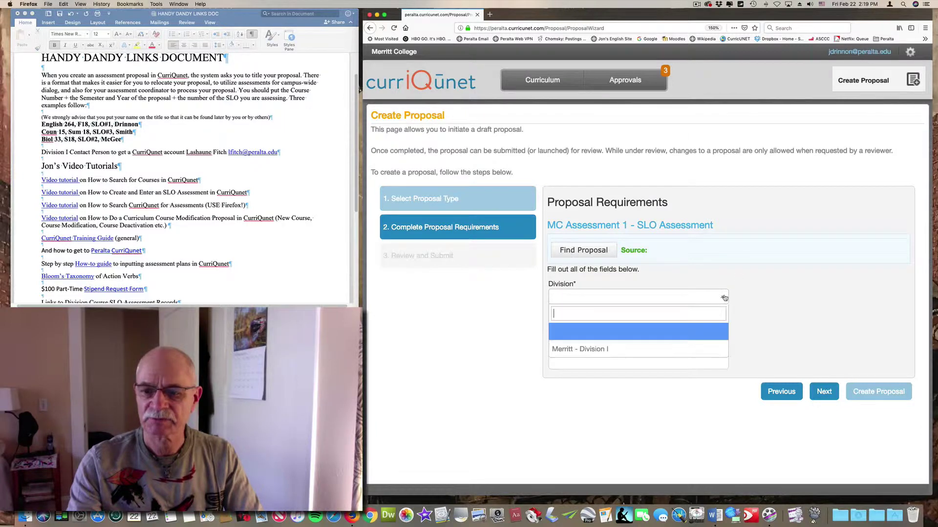
left_click(671, 349)
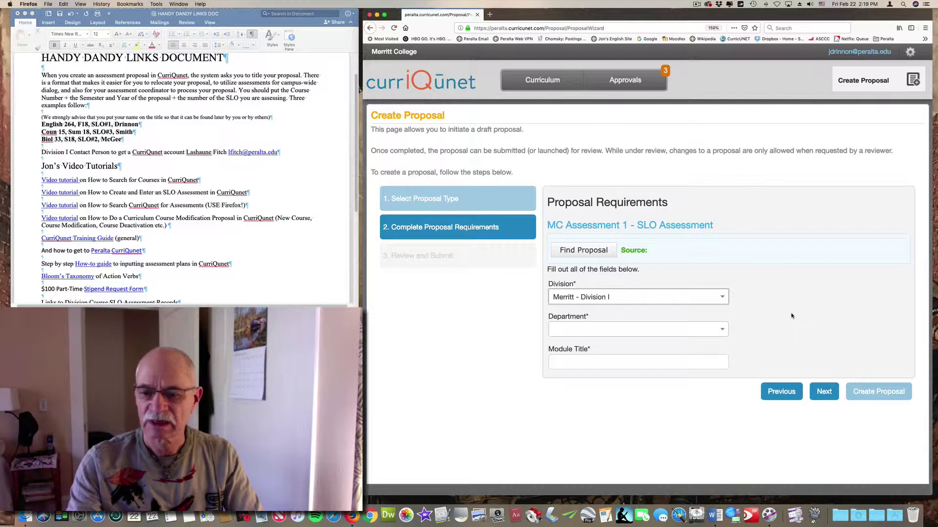
left_click(723, 330)
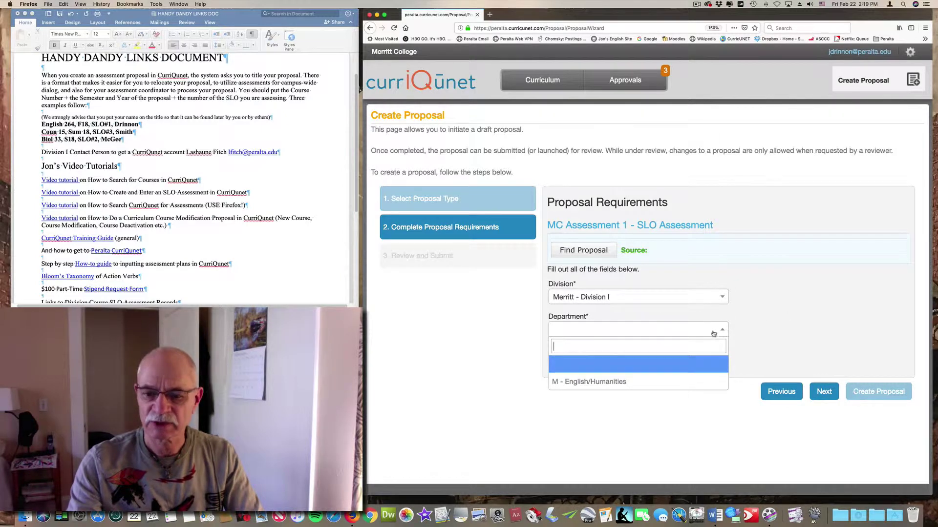
left_click(654, 382)
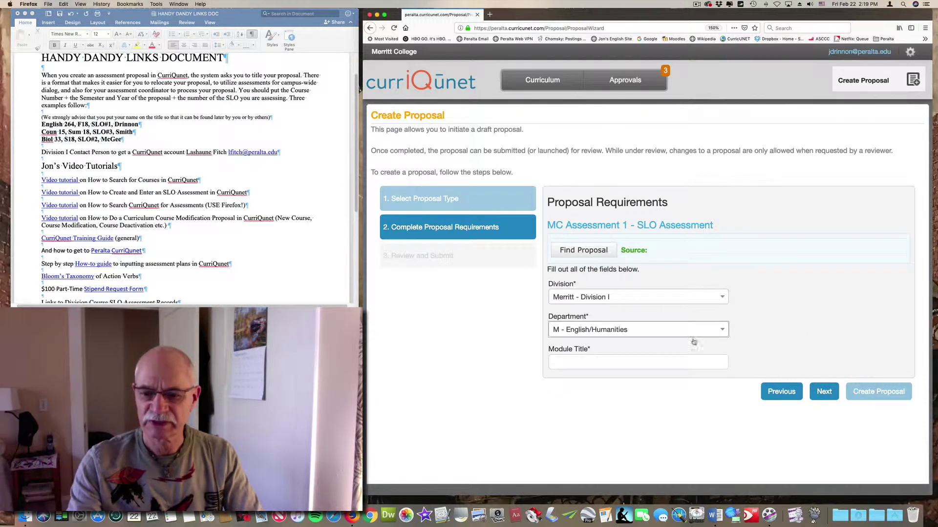
Title the module "Engl 1A, SLO 1, S19," followed by the instructor's surname, and create the proposal.
left_click(578, 362)
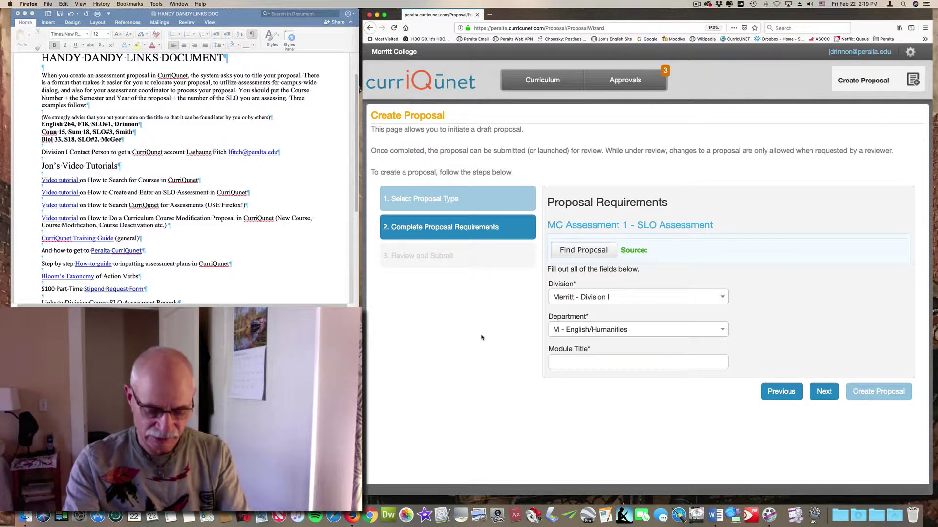
type("Engl 1A, SOO")
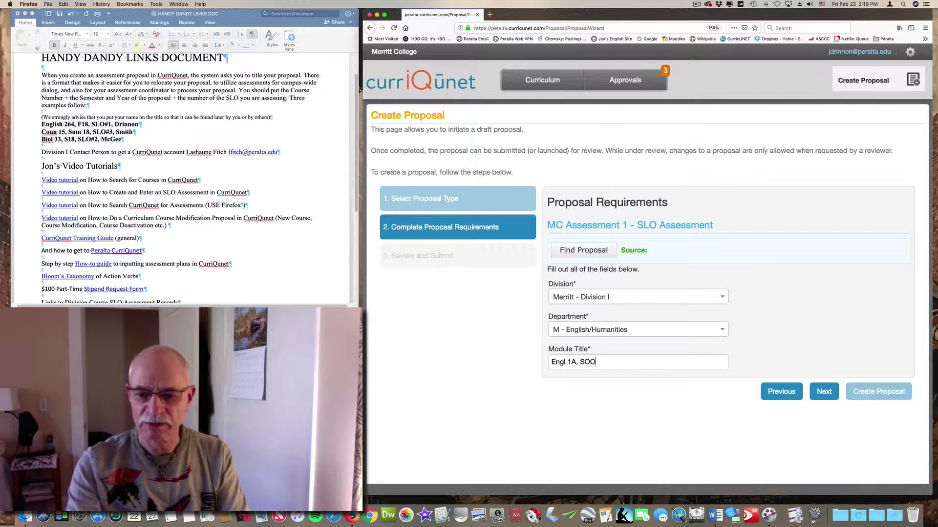
key("BackSpace")
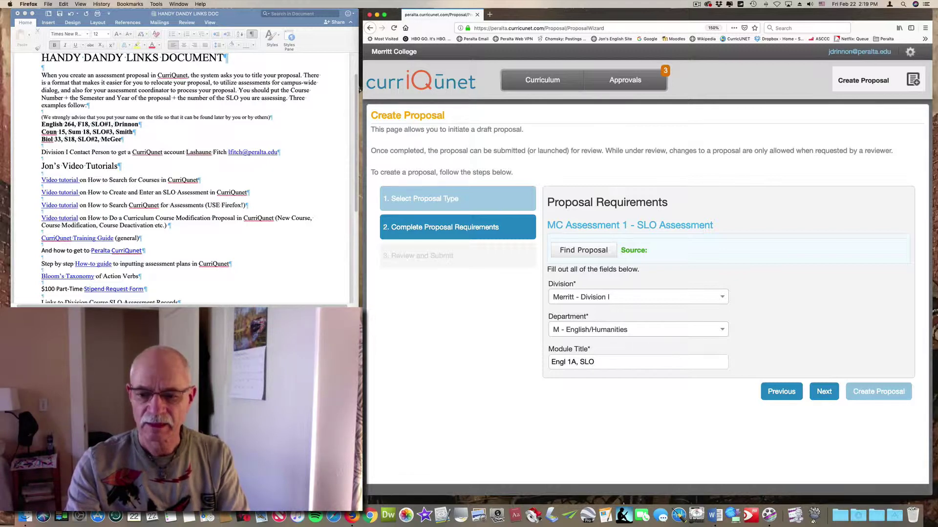
type("1")
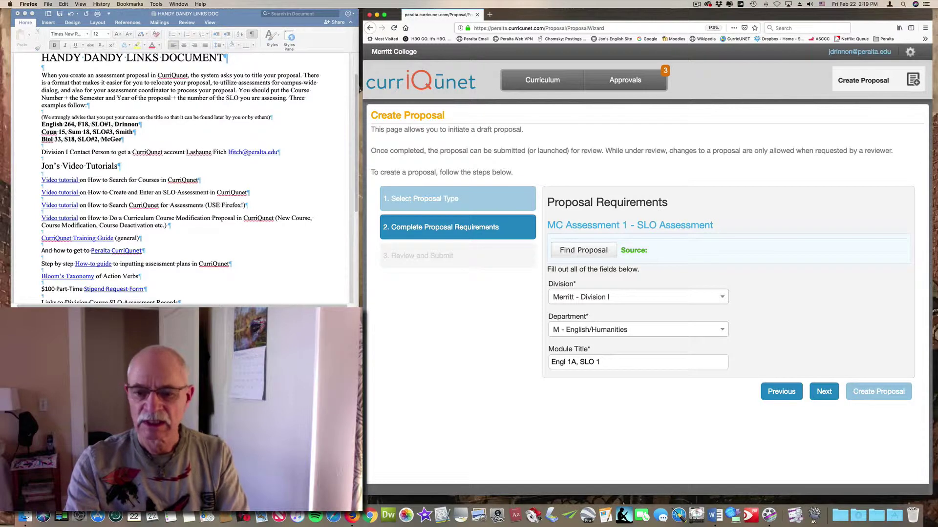
type(", ")
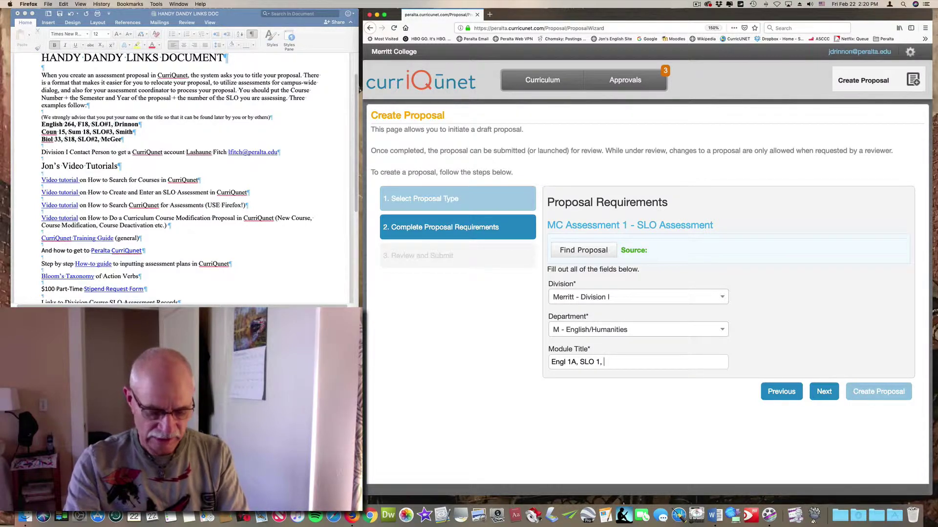
type("S19, Drinnon")
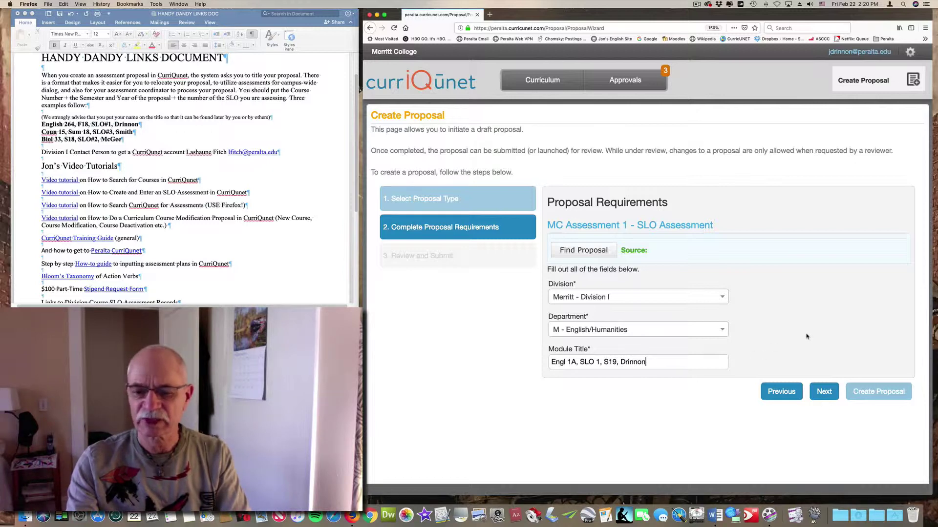
left_click(820, 395)
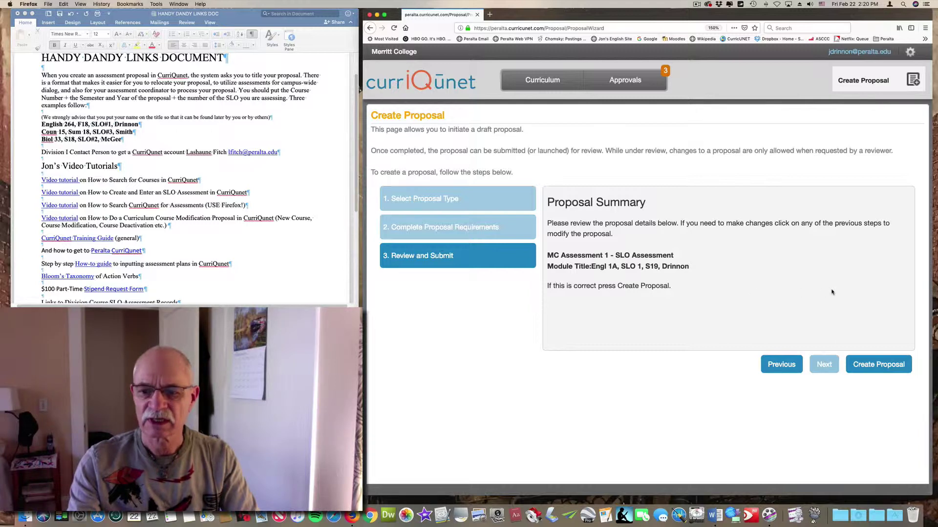
left_click(882, 365)
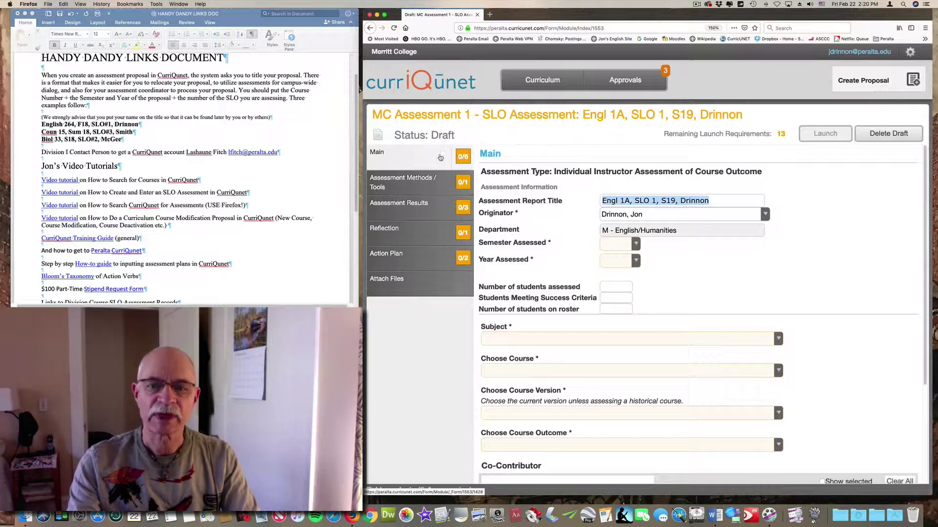
In the Main section of the assessment, set the semester assessed to Spring and the year assessed to 2019.
left_click(417, 159)
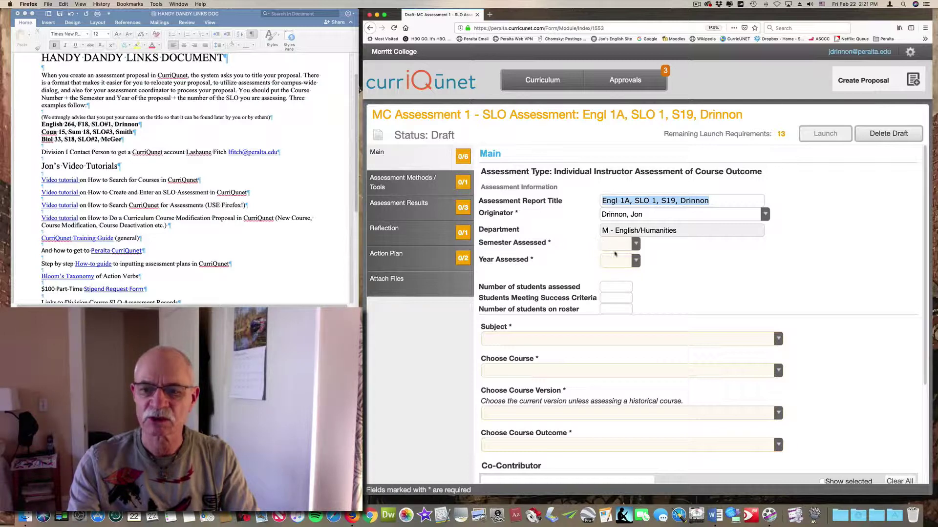
left_click(636, 245)
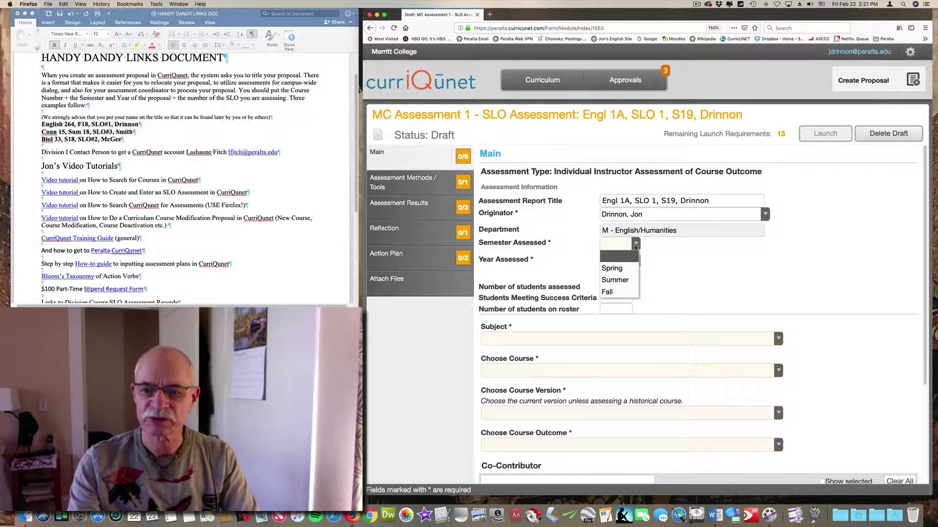
left_click(627, 269)
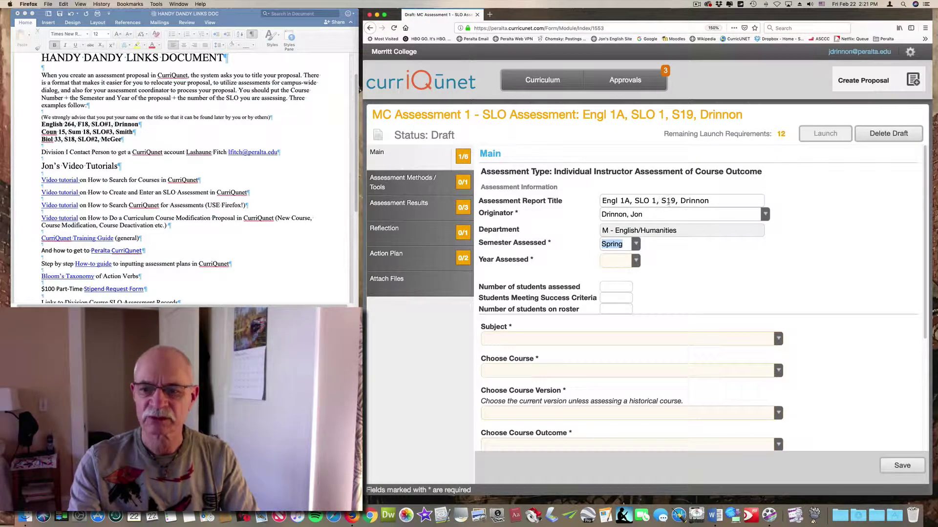
left_click(635, 260)
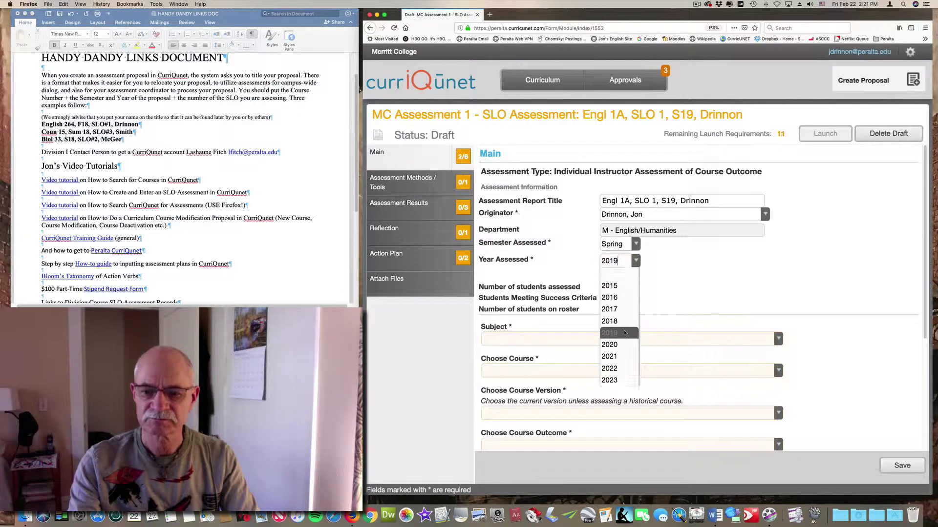
left_click(624, 333)
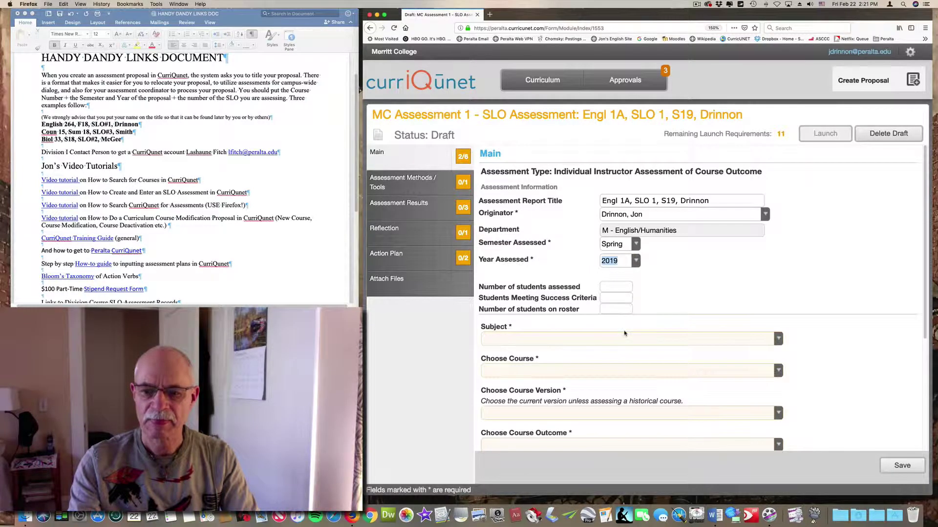
Enter 28 students assessed, 25 students meeting the success criteria, and 32 students on the roster.
left_click(612, 286)
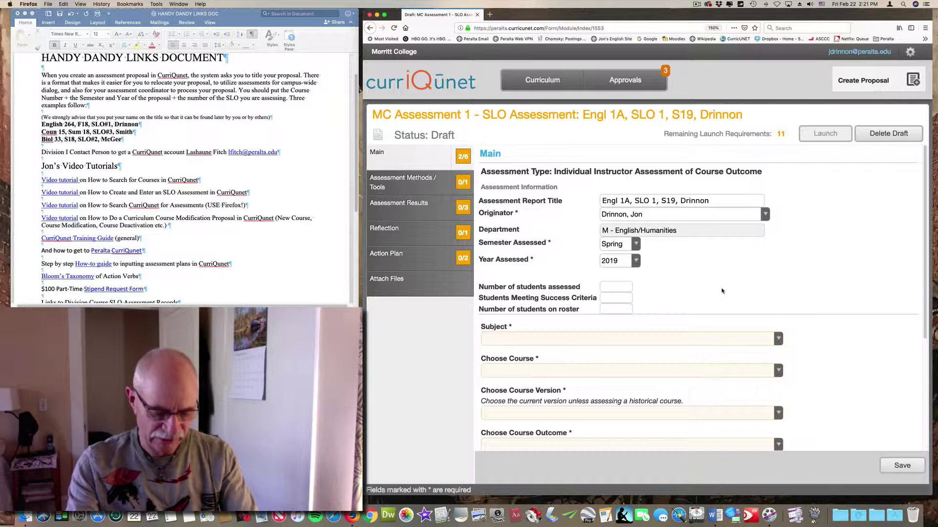
type("2")
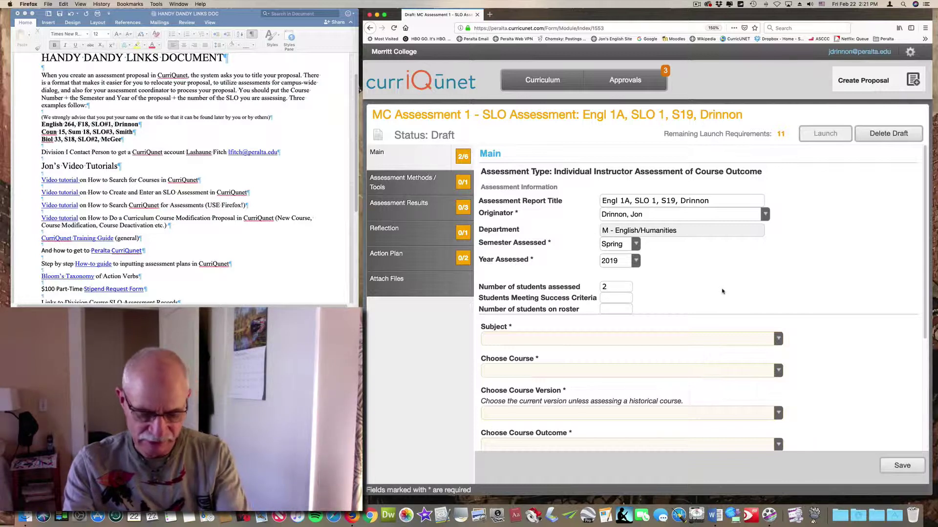
type("8")
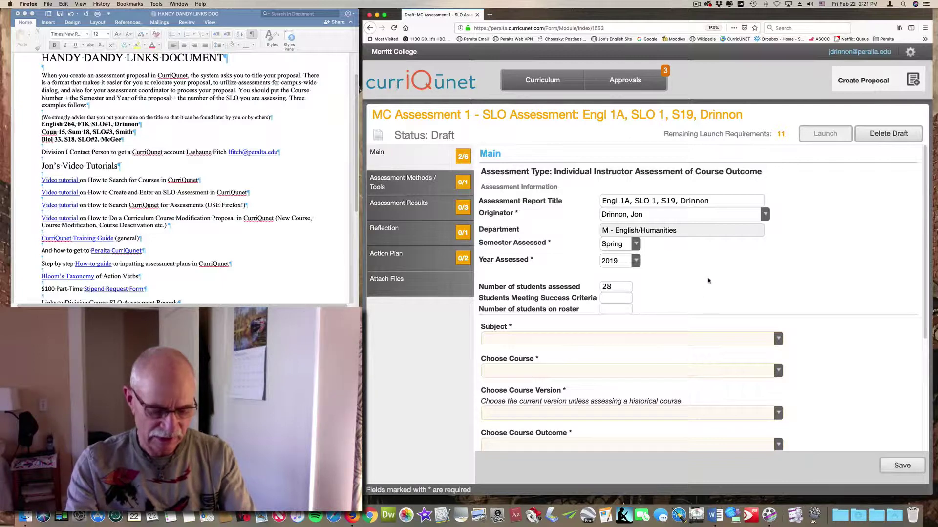
type("25")
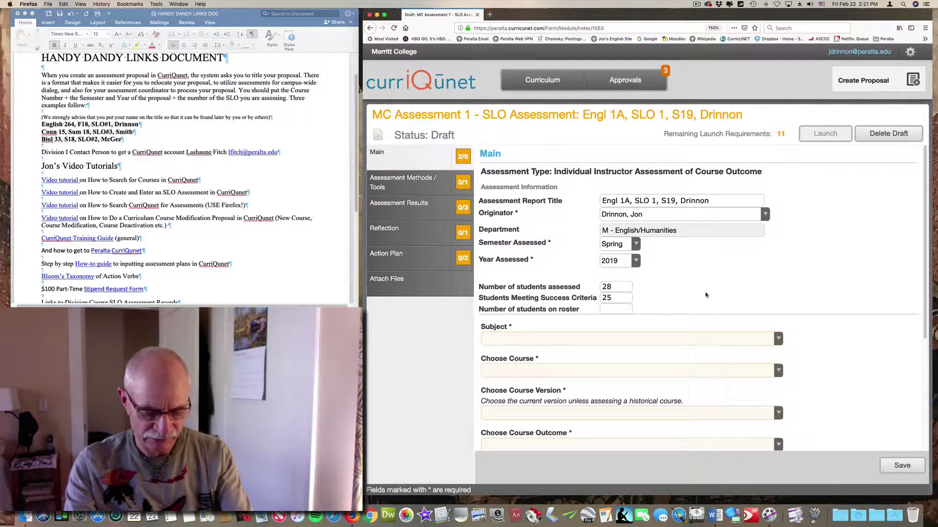
type("32")
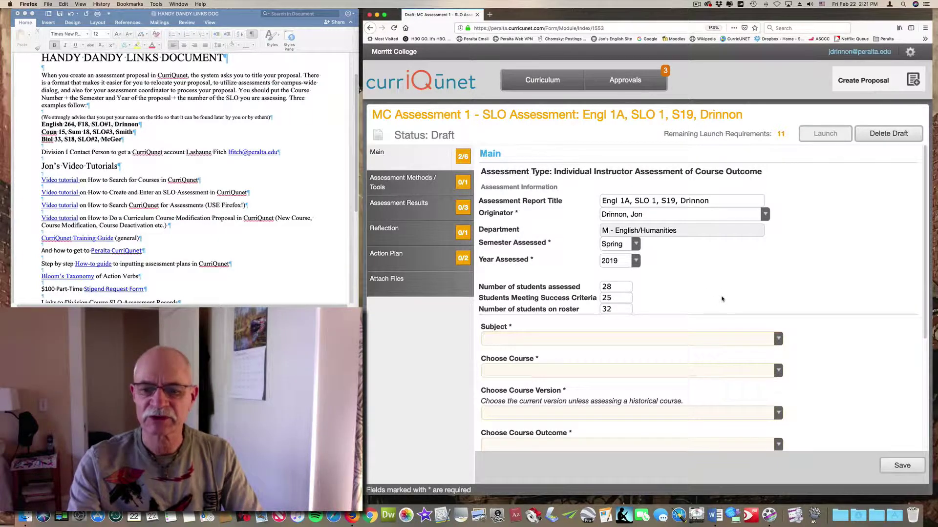
Set the assessed course to ENGL 001A - Composition and Reading under subject ENGL, using the 10/06/2016 - Current version.
left_click(778, 339)
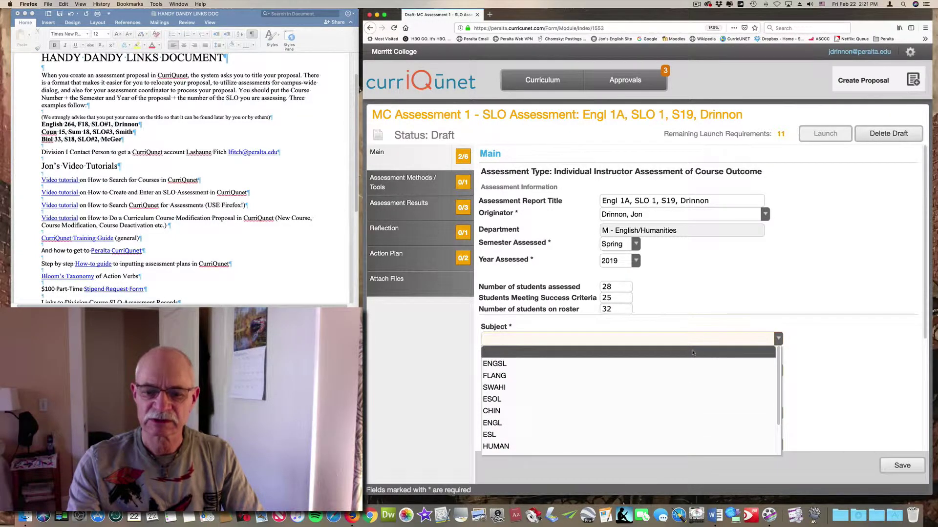
left_click(533, 423)
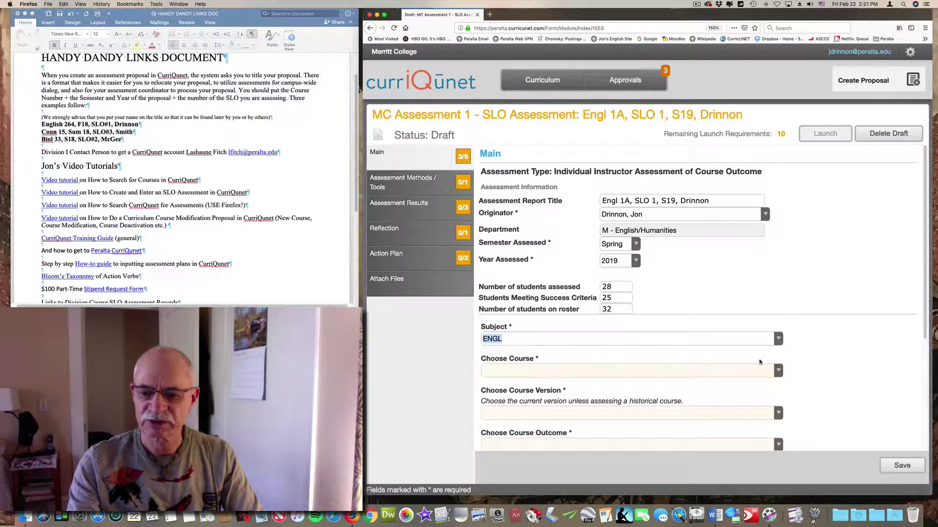
left_click(778, 372)
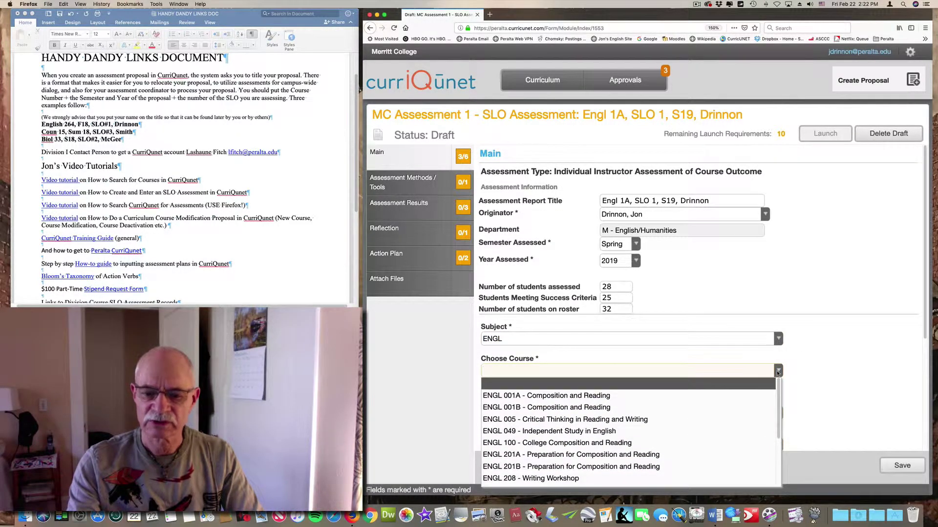
left_click(567, 396)
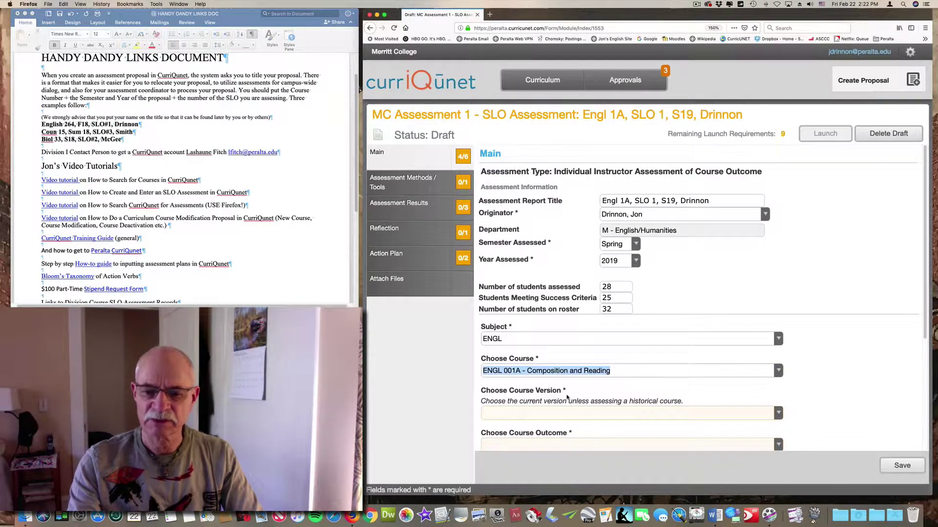
left_click(778, 415)
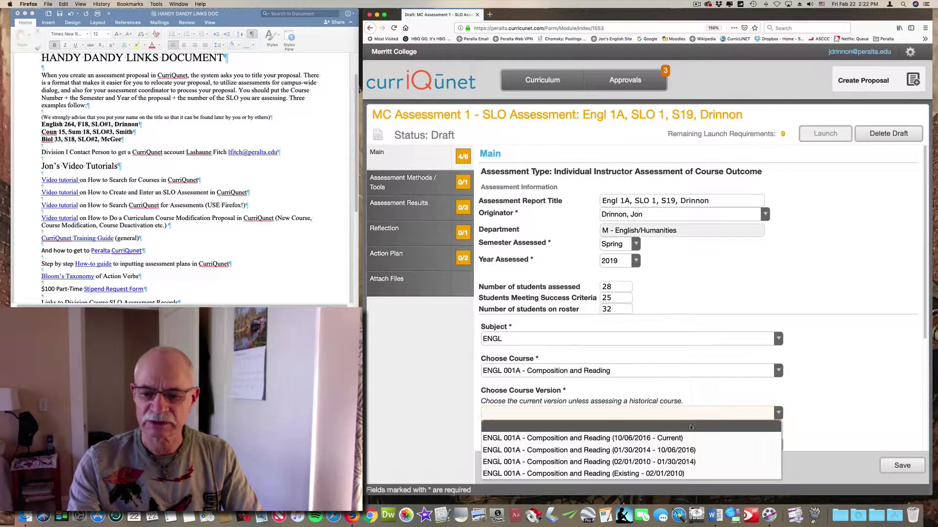
left_click(680, 439)
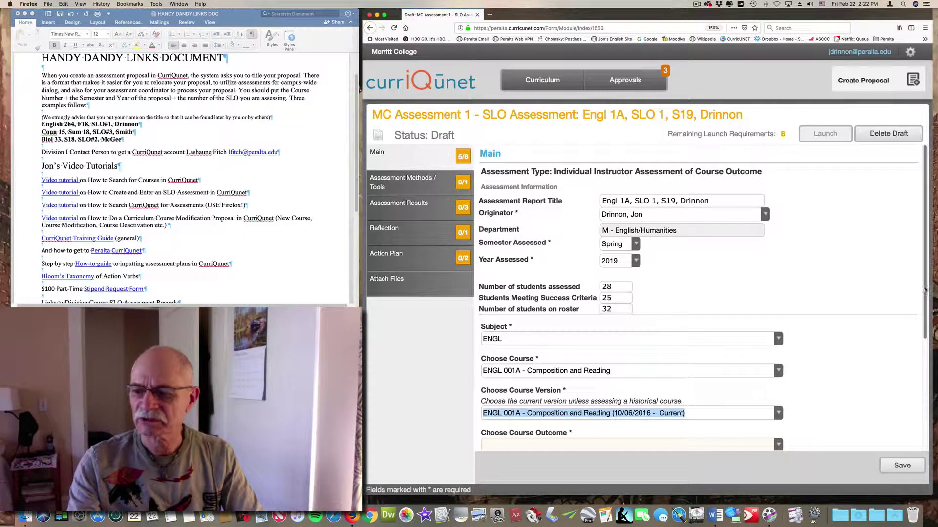
Set the course outcome to 1, reading actively and thinking critically about college level texts, and save the Main section.
left_click_drag(927, 290, 931, 403)
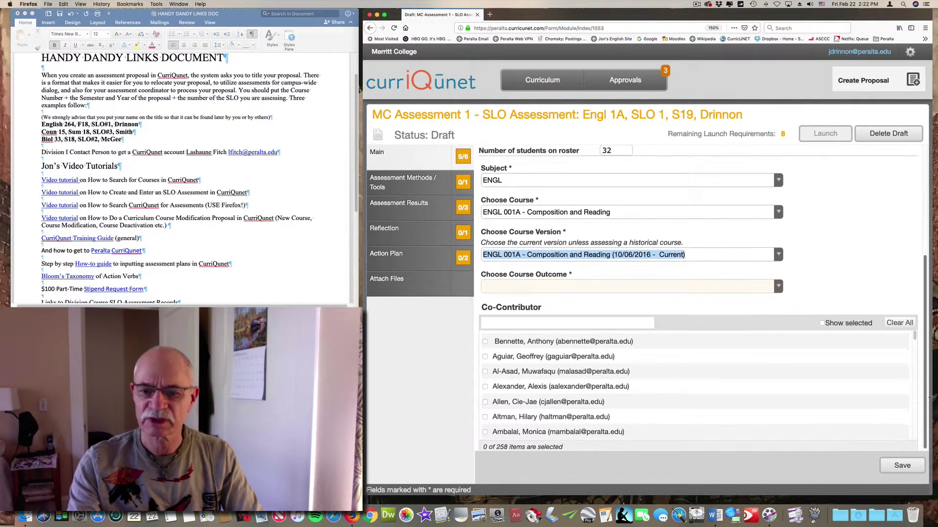
left_click(777, 287)
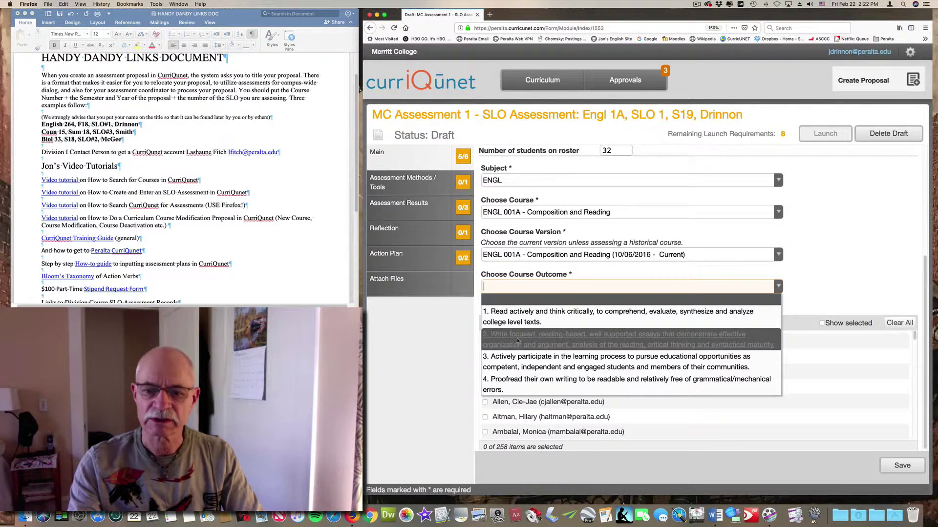
left_click(516, 322)
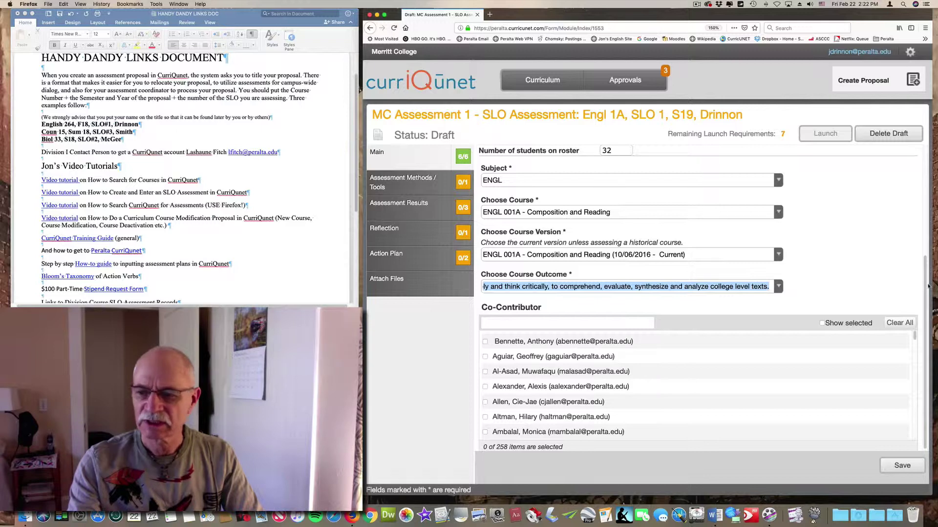
left_click_drag(925, 282, 928, 301)
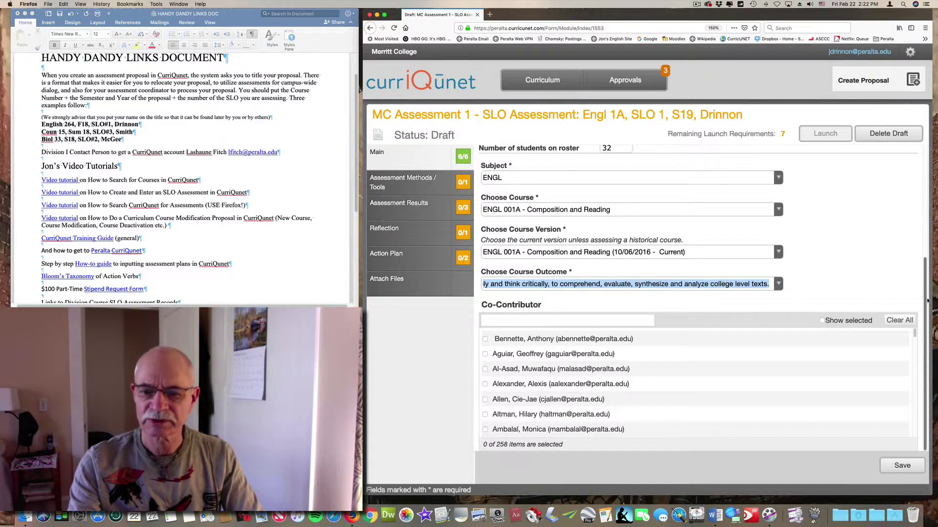
left_click(901, 466)
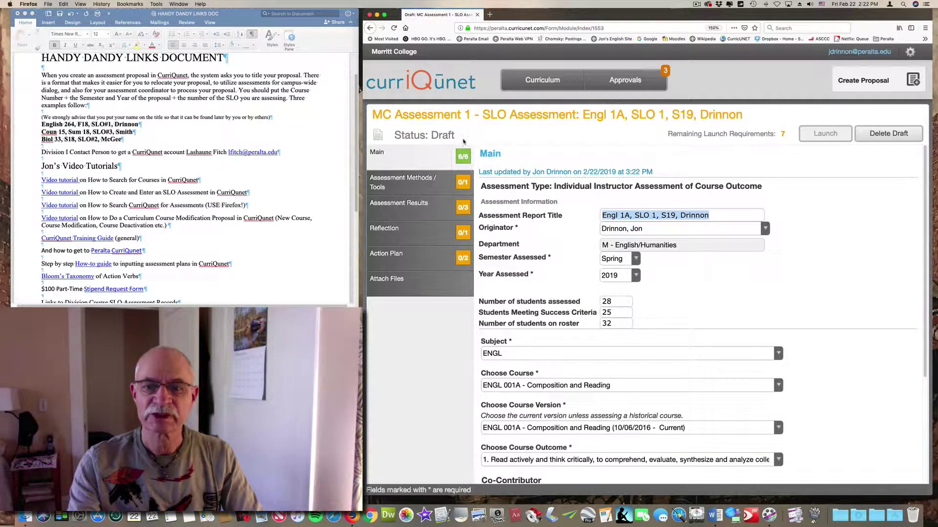
In Assessment Methods / Tools, select performance as the assessment method and fill its description with a line of placeholder text.
left_click(428, 183)
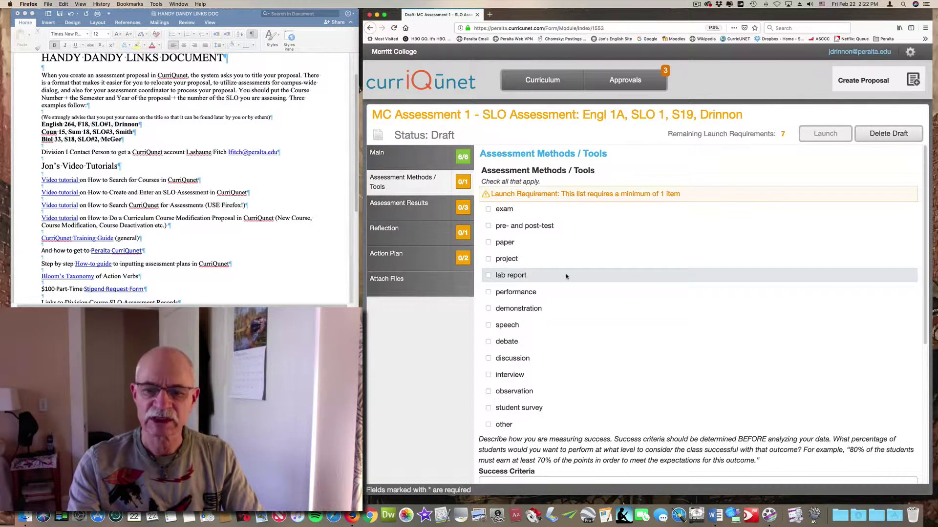
left_click(488, 293)
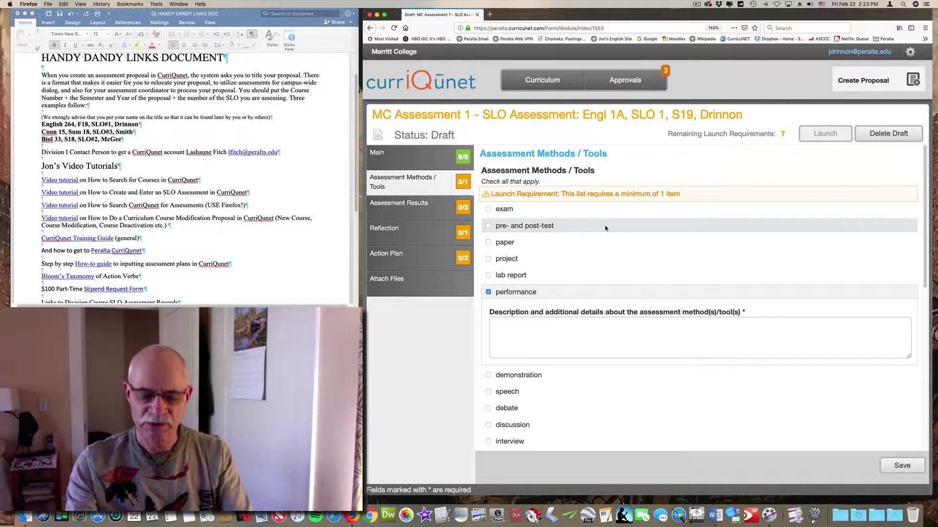
type(";lj klj ;skl")
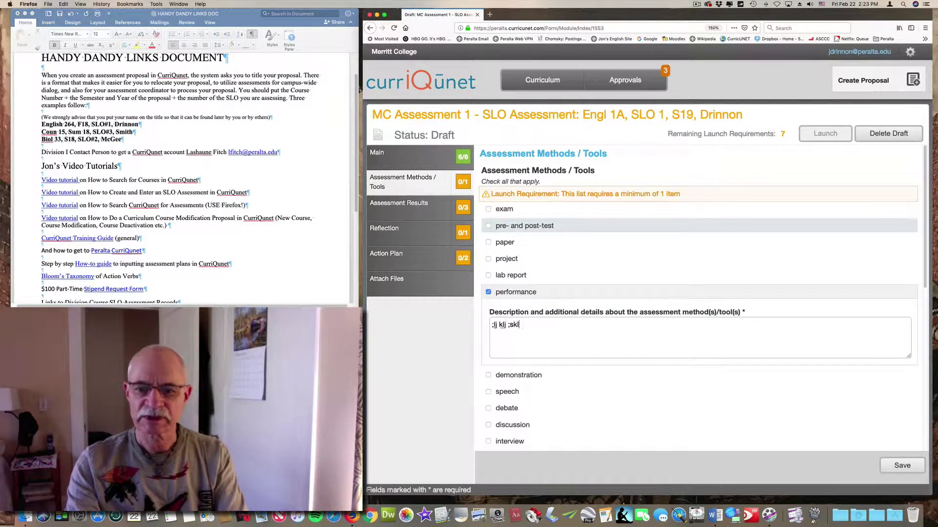
type("j f;lkfj s;dfklj ;ldfkj  ;ldfkj s;d")
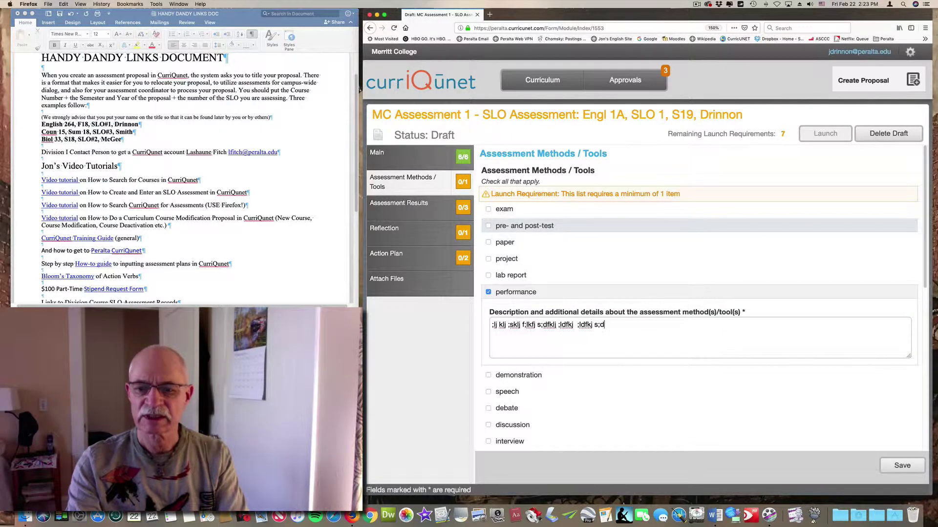
type("fklj ;ldfkj s;fklj ;ldfkj ;ldfkj sd;flk j")
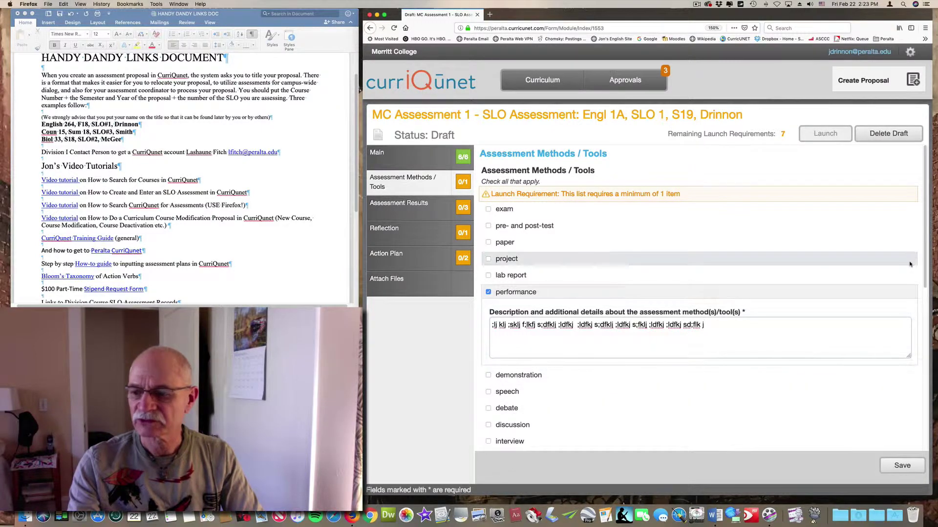
Fill in the Success Criteria with a line of placeholder text and save the Assessment Methods / Tools section.
left_click_drag(924, 264, 932, 379)
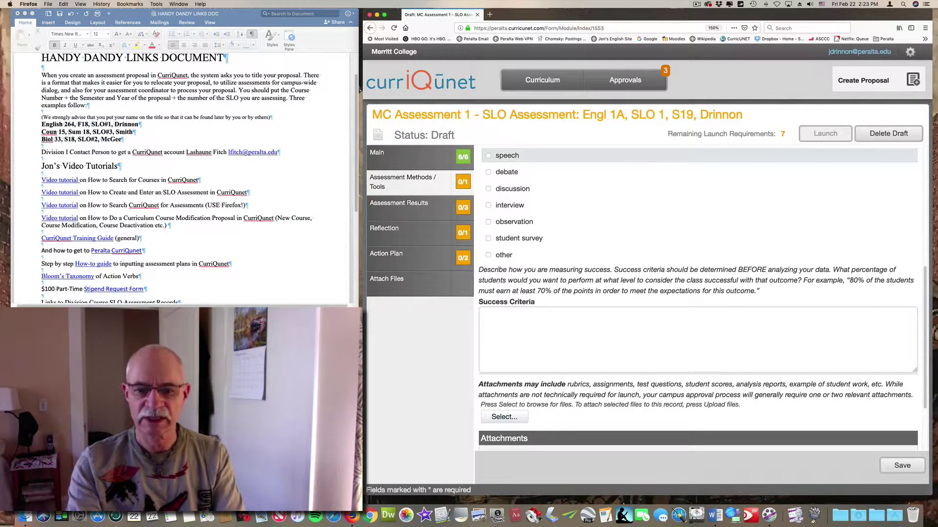
type("klsjdf; s;lksdf; sfkljds;flk")
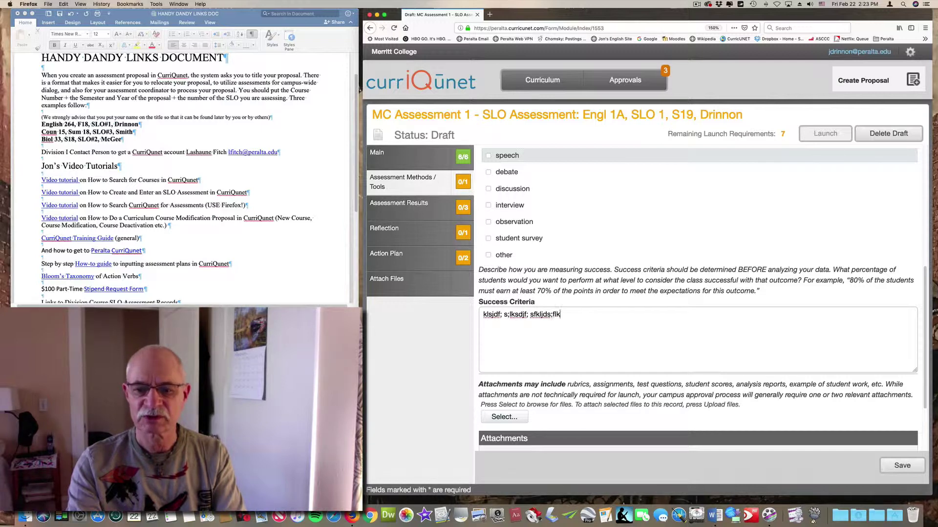
type("j df;lkksdfj ;sdfklj;ldfkj ;ldfkjsd;flk")
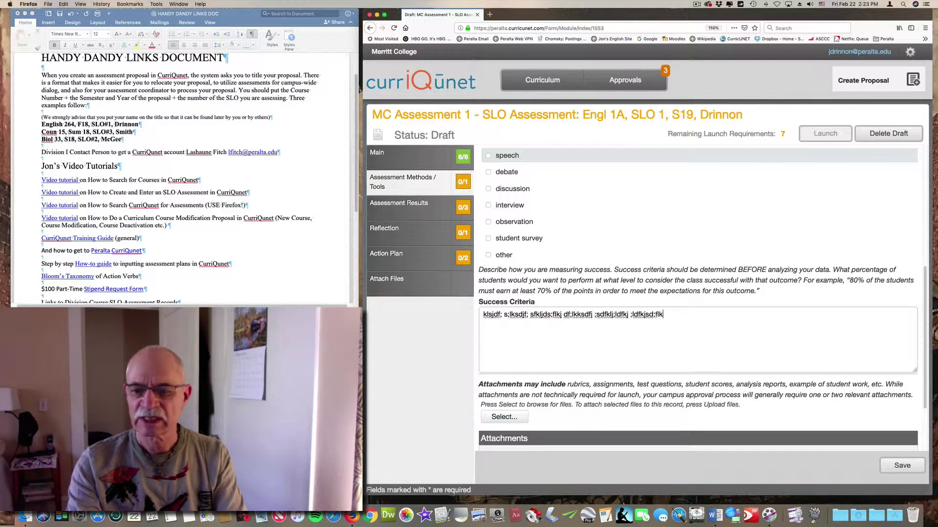
type("j ;ldf")
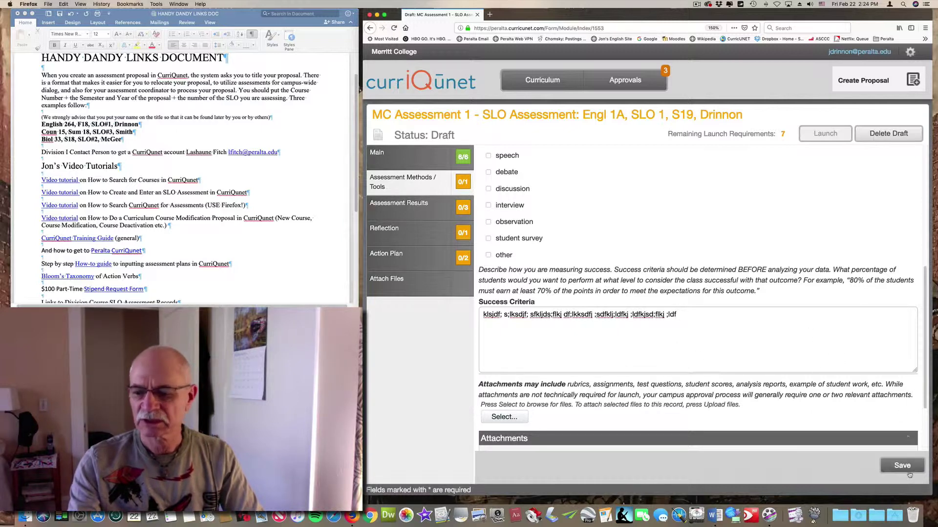
left_click(904, 466)
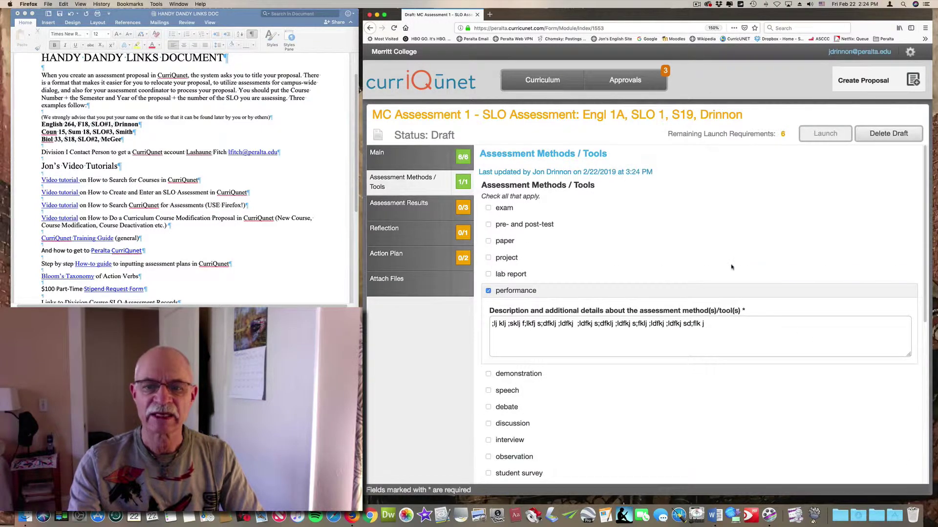
In the Assessment Results section, set the delivery method to Face to Face Day Class.
left_click(416, 208)
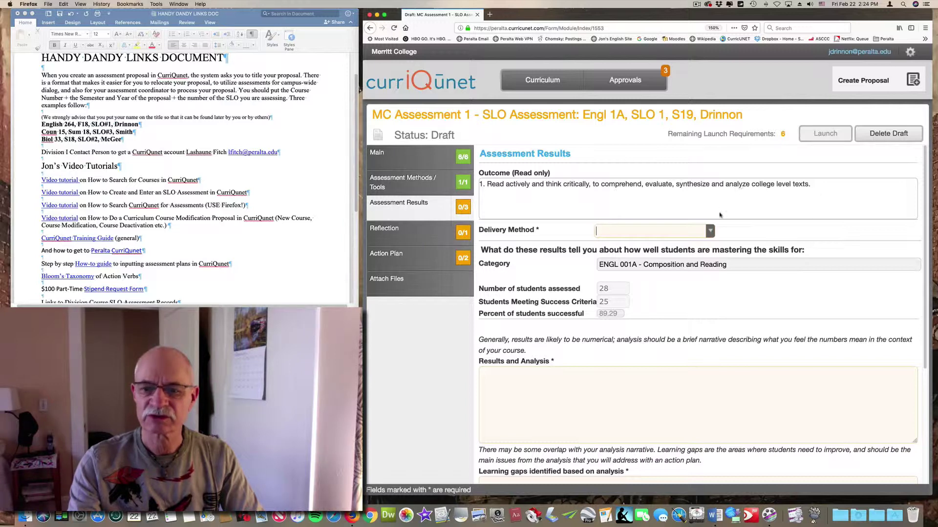
left_click(709, 230)
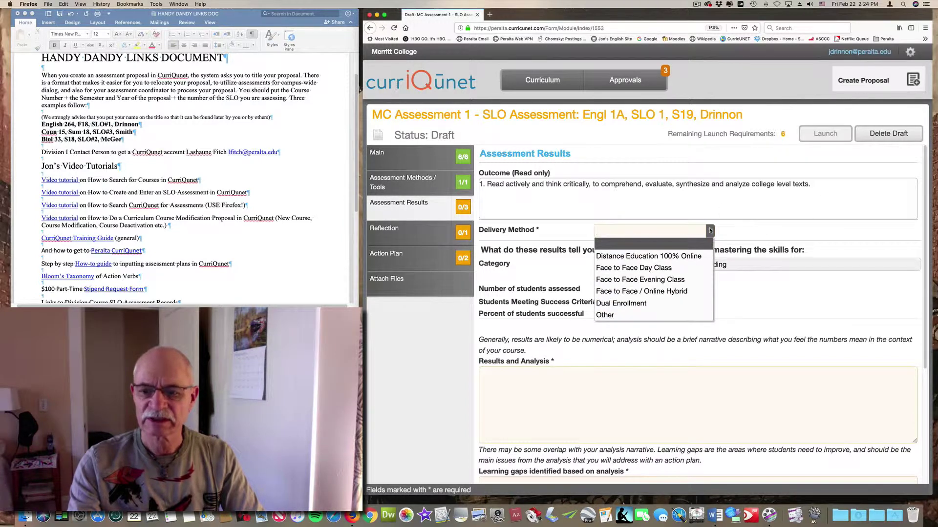
left_click(627, 269)
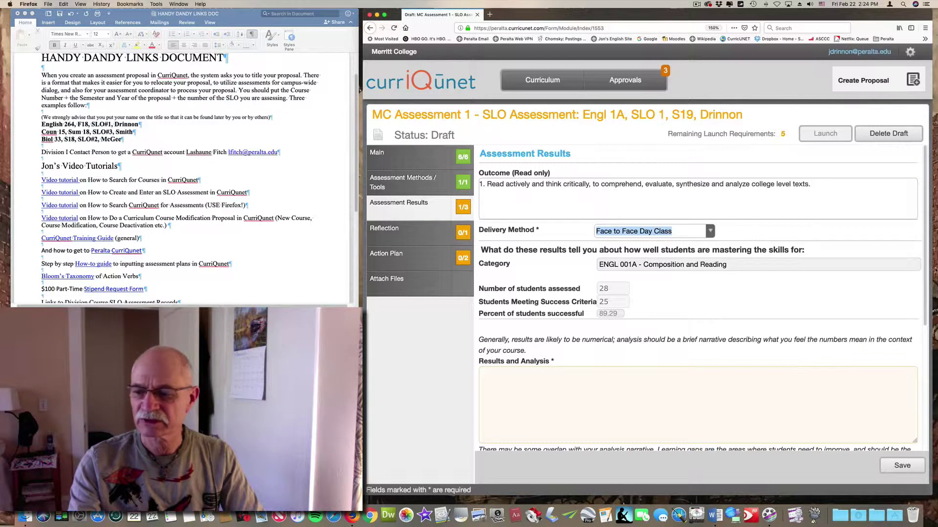
Fill in the required Results and Analysis narrative with a line of placeholder text.
left_click_drag(925, 265, 929, 321)
left_click(532, 309)
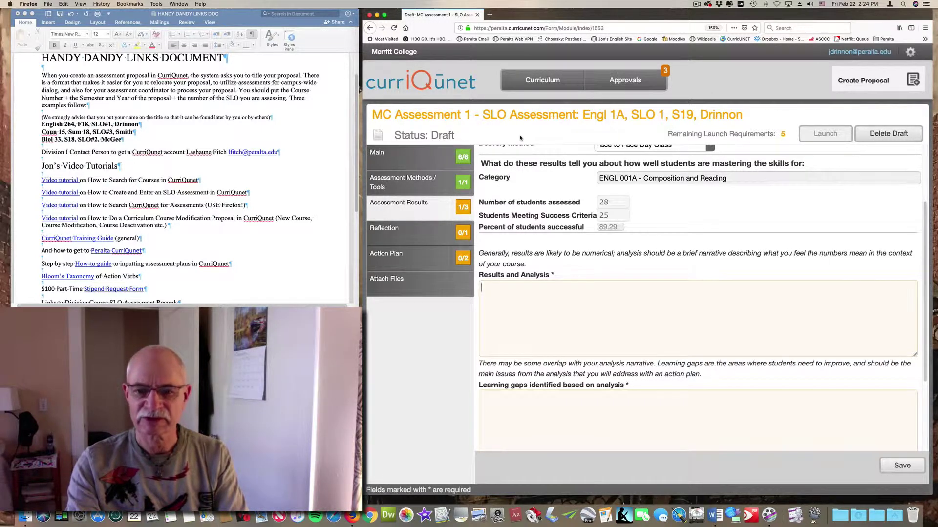
left_click(519, 288)
type("I al;dkjf;lksj; lk")
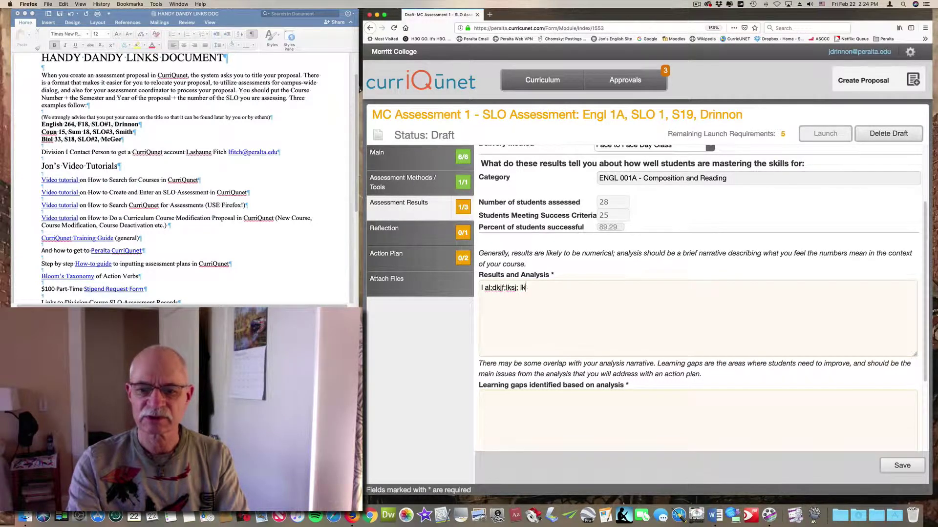
type("j;lksdjf ;lkdfjl;kdfj ;dlkfj;ldk")
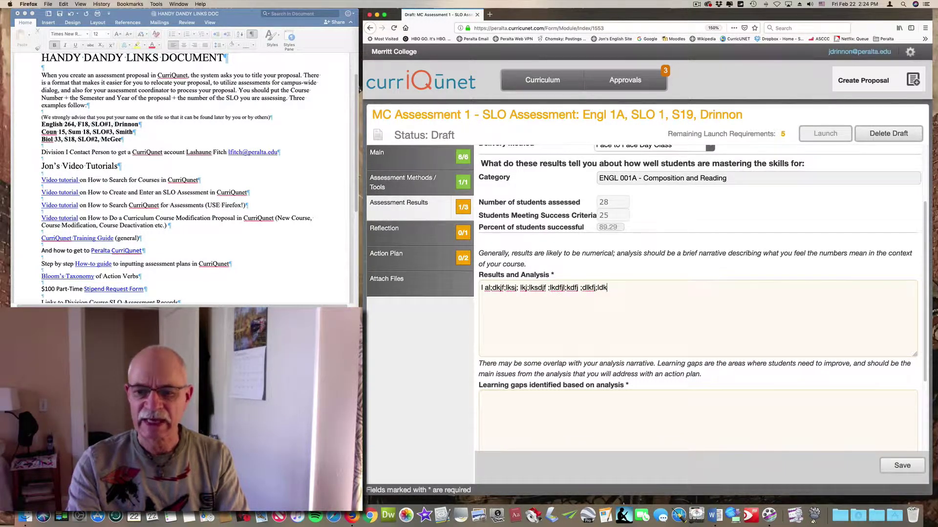
type("fj;ldkfj ;df")
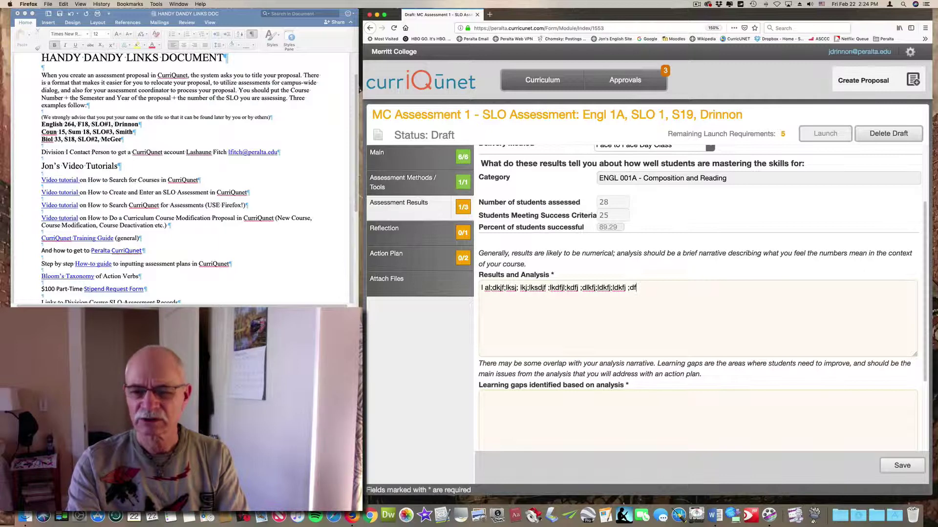
type("l dflkdjf;ldkfj; ;lkjds;fl")
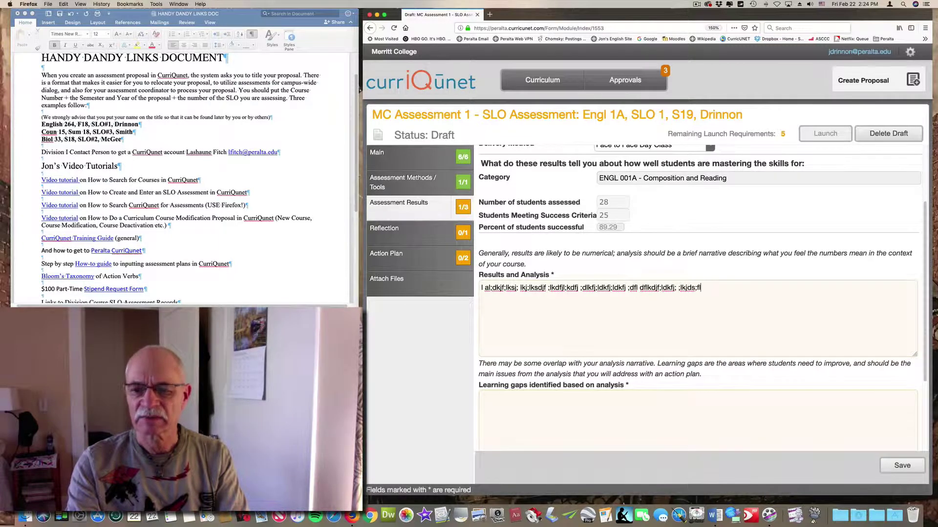
type("kjds;fklj;ldfkj l;fdk dlfkj")
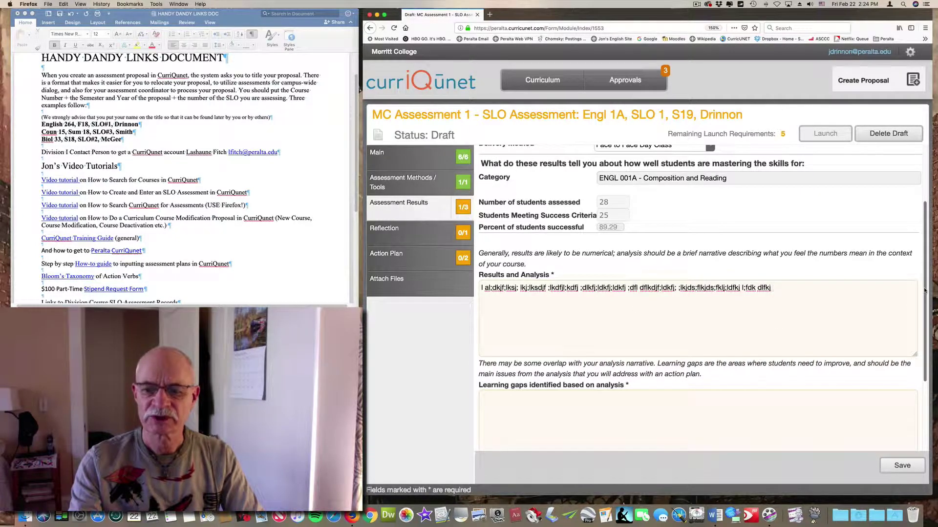
Fill in the learning gaps identified based on analysis with a line of placeholder text.
left_click_drag(925, 292, 923, 348)
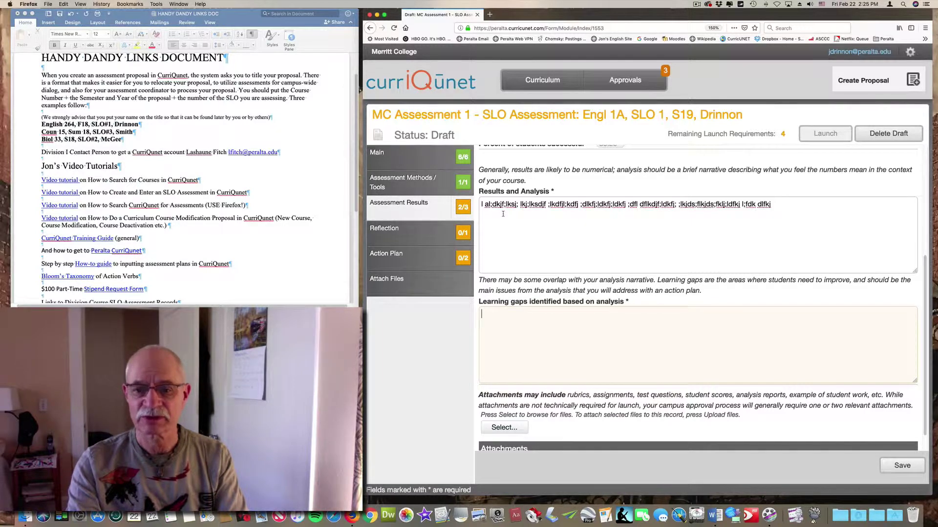
type("jf;l dkf")
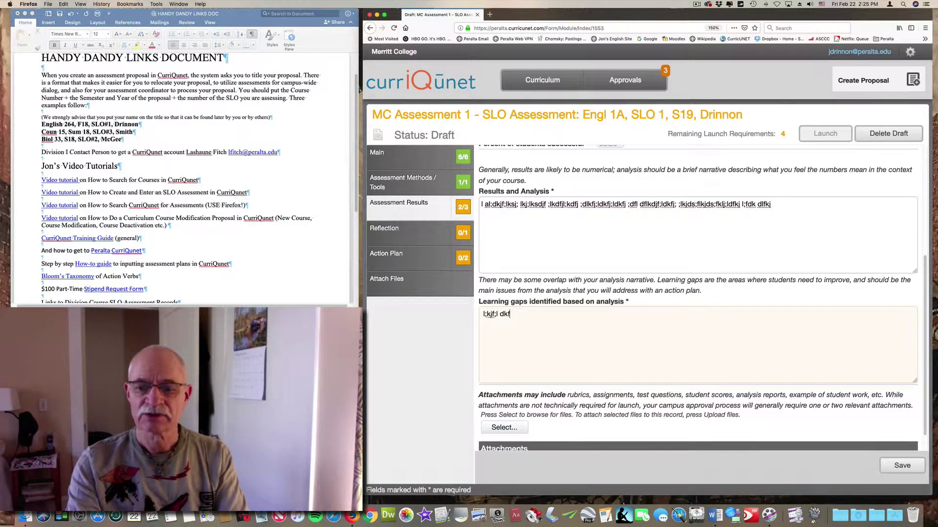
type("j; ldkfj ;lfkj; ldf;ldfkj ;lfkj ")
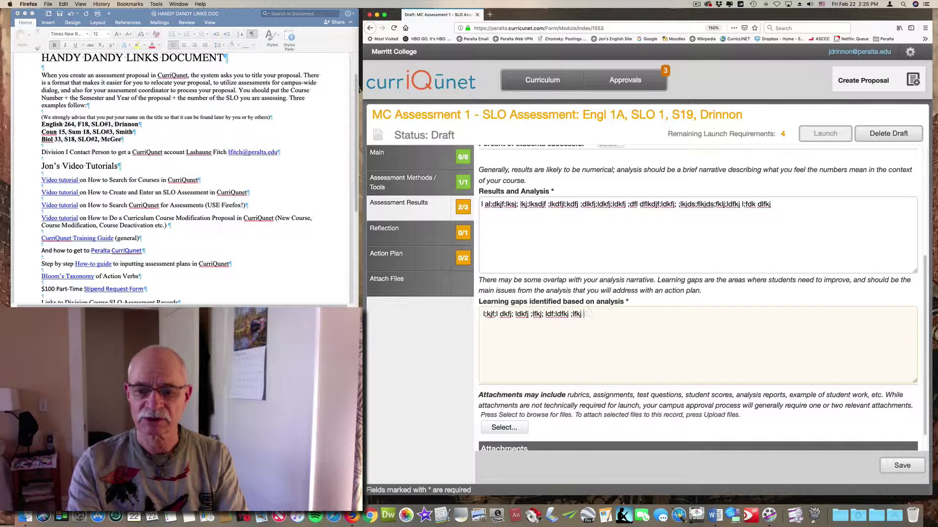
type("d;flkjf;lkfj ;ldkfj ;ldkfj ;ldkfj sdlfk")
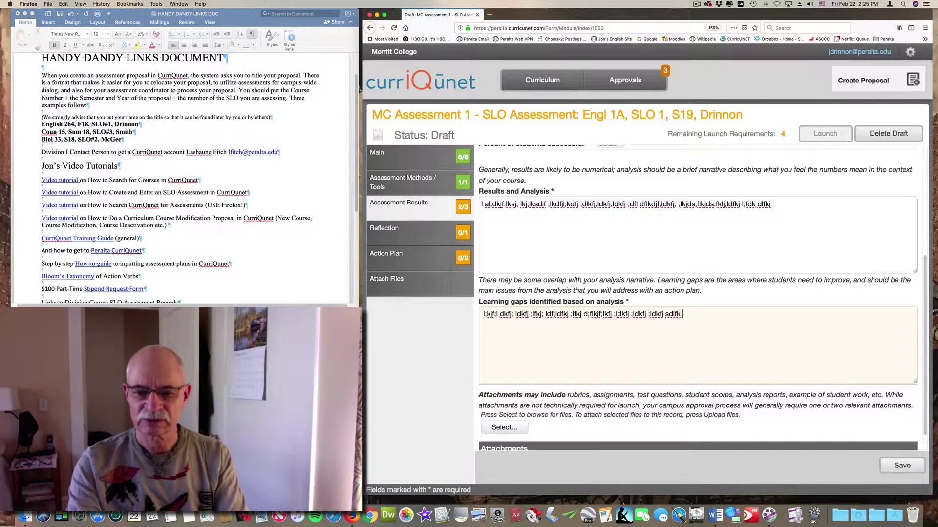
type("l;kdjf ;lkd")
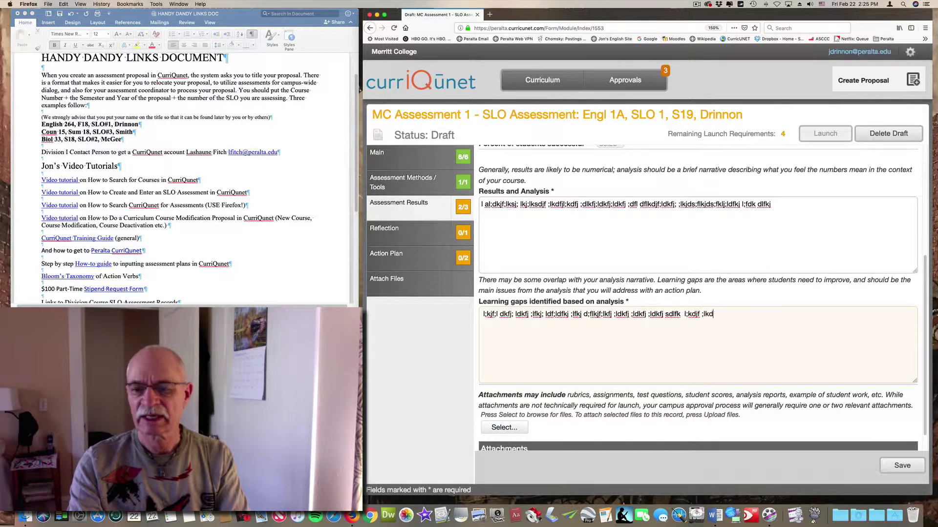
type("fj ;lkdfj ;ldkfj ;ldfkj ;ldfkj l;kj f;lkdjf ;ldfk j")
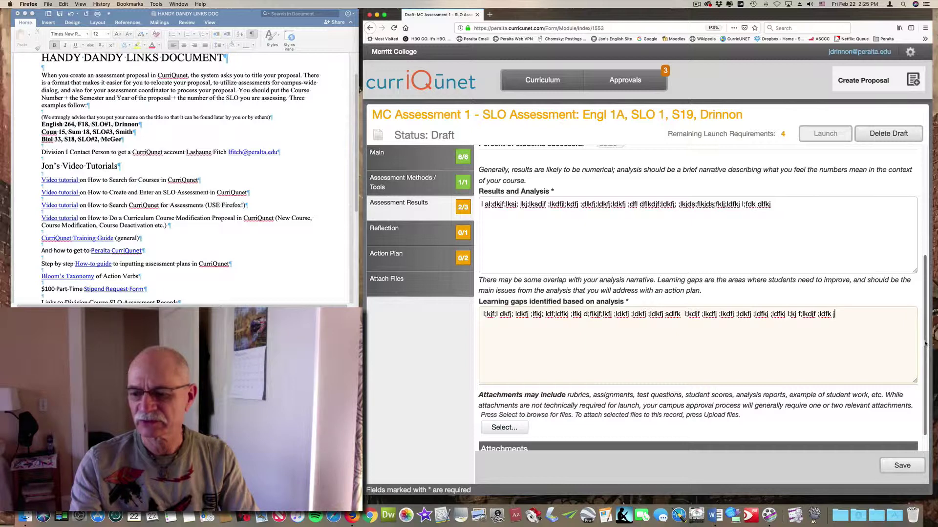
scroll(924, 343, "down", 2)
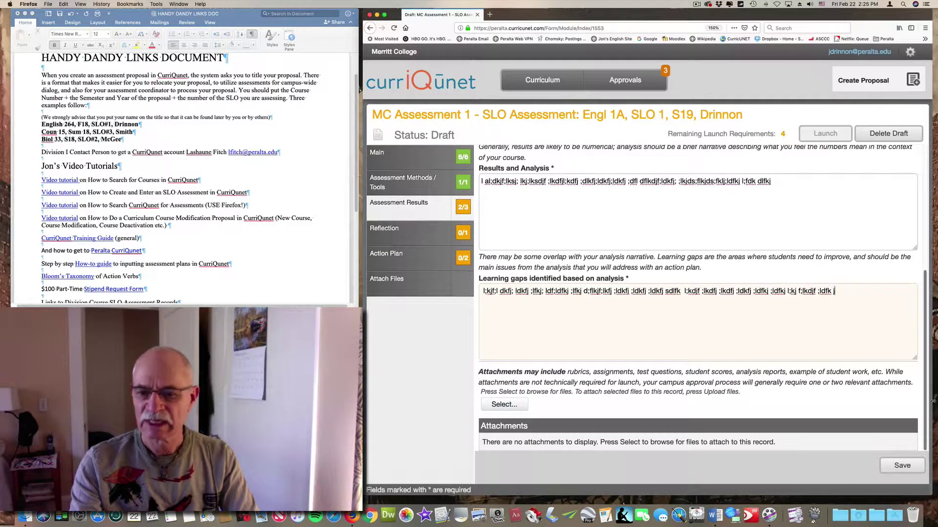
left_click(505, 406)
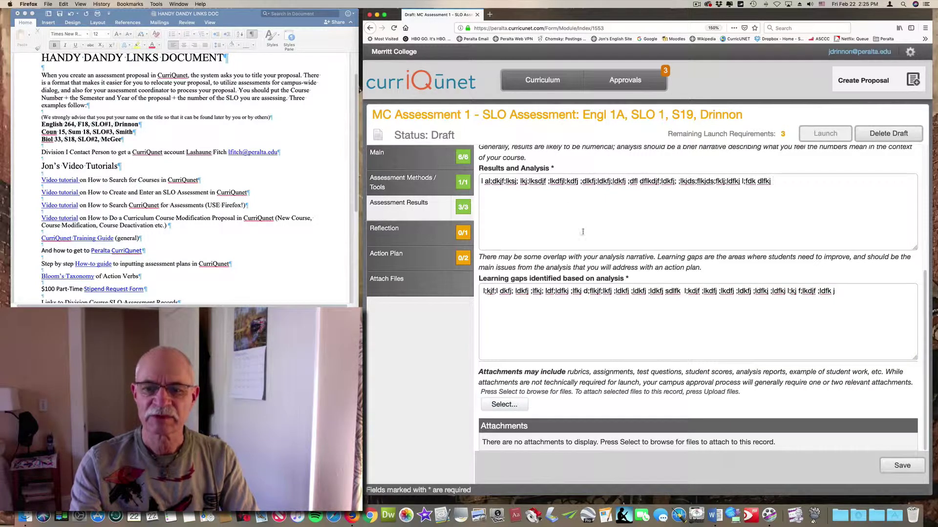
Save the Assessment Results section, fill in the required Reflection with N/A and save it while moving on to the Action Plan.
left_click(424, 235)
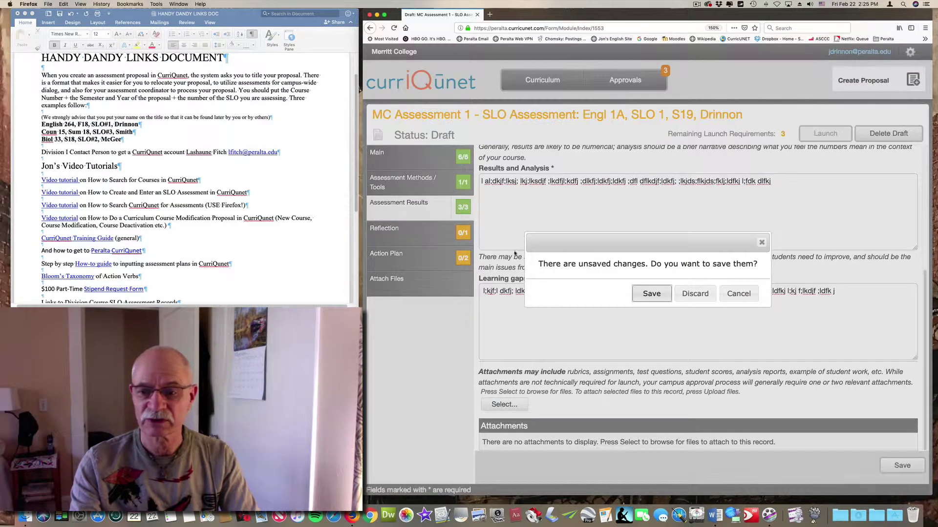
left_click(652, 294)
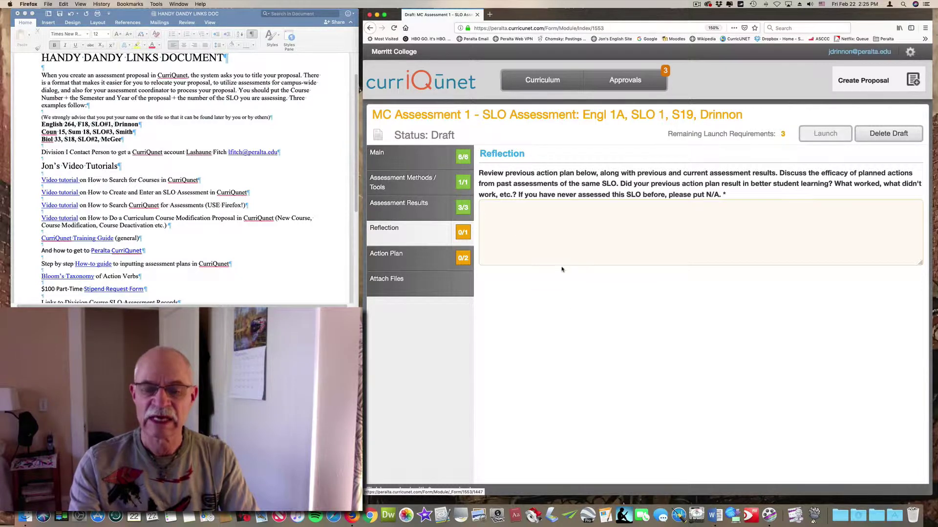
left_click(499, 217)
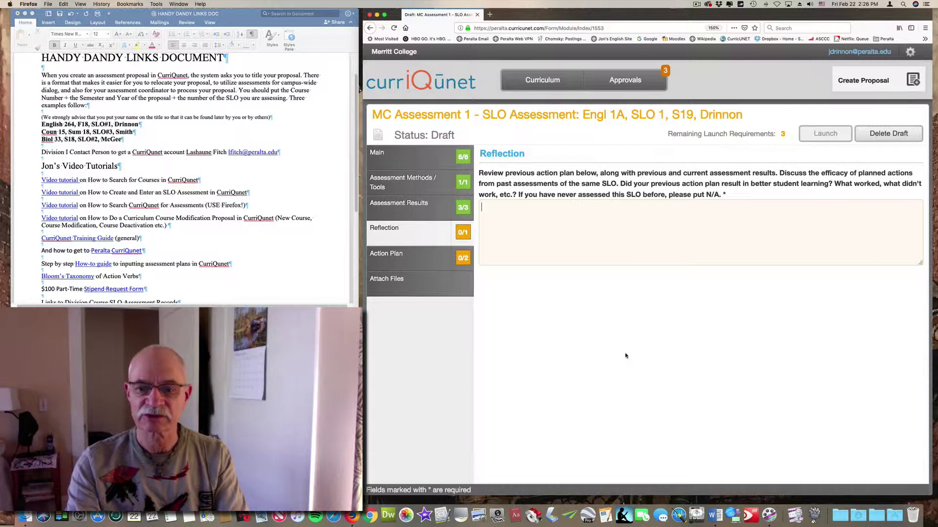
type("N/A")
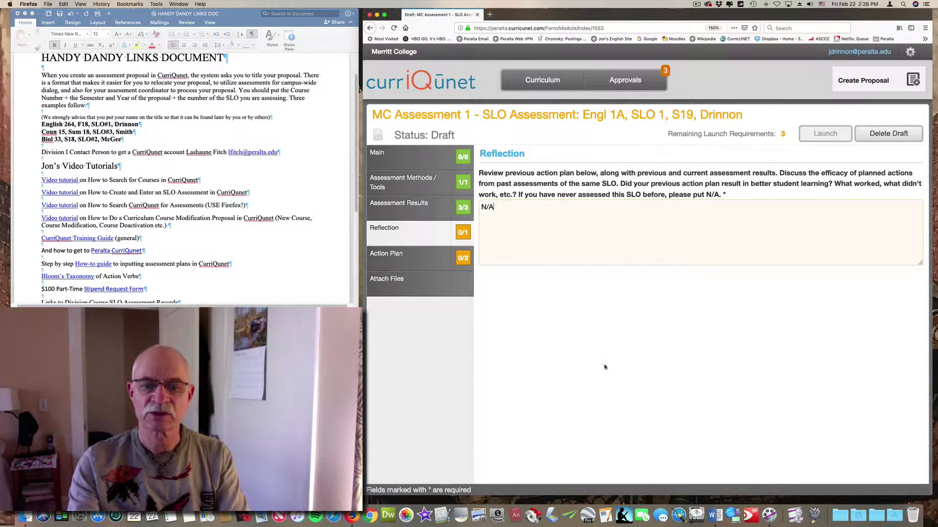
left_click(598, 310)
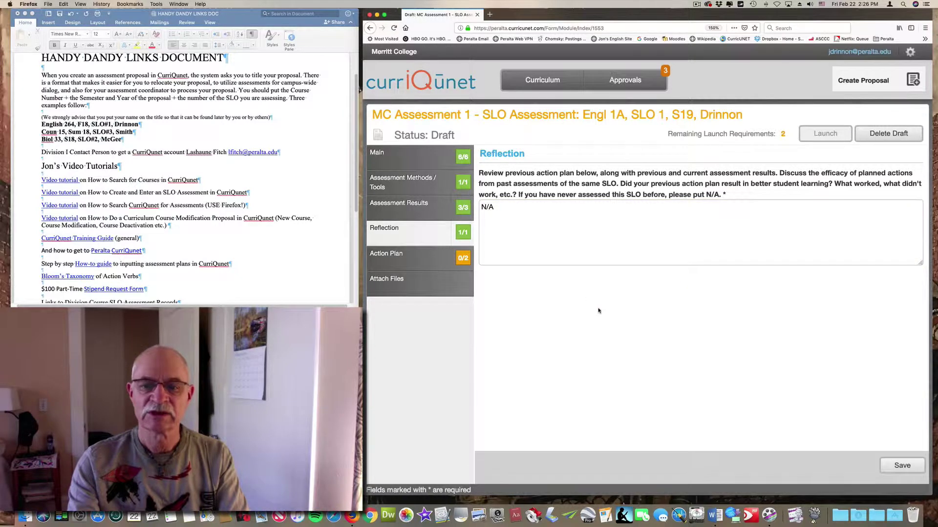
left_click(427, 259)
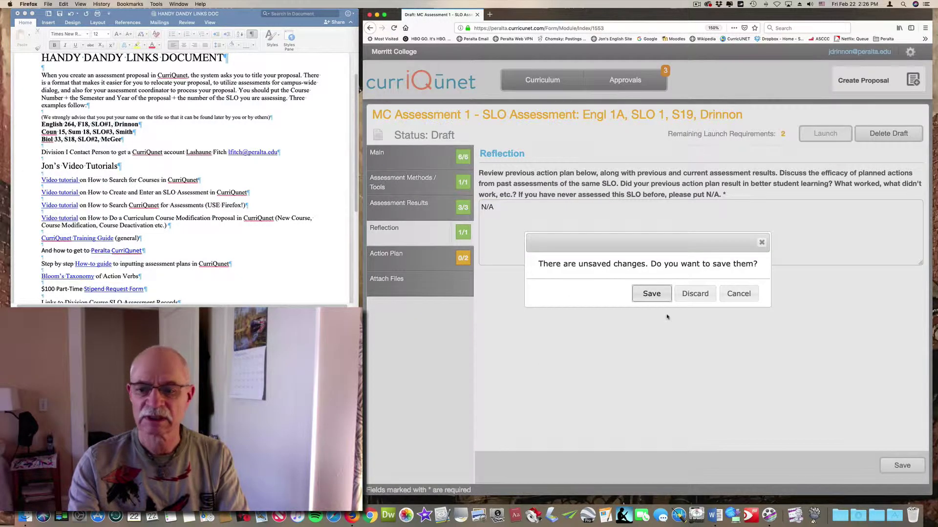
left_click(650, 294)
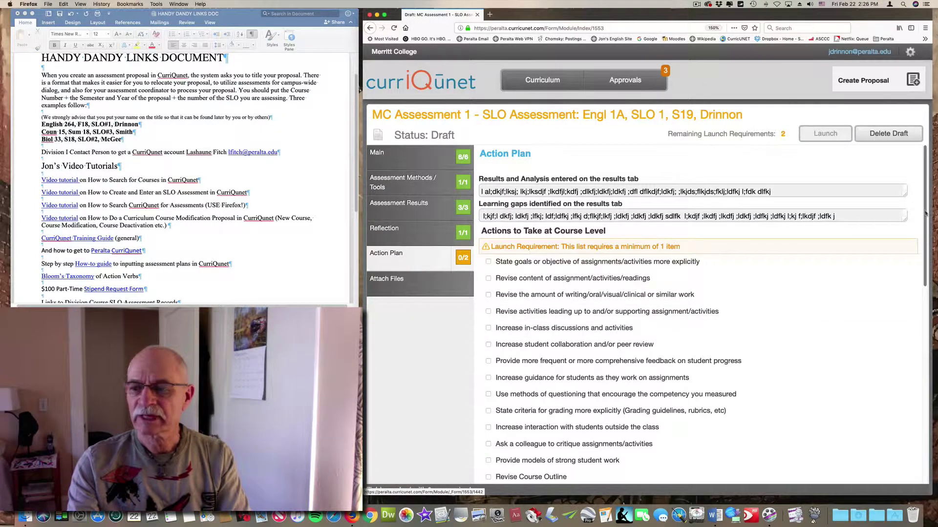
Select the course-level action "Provide more frequent or more comprehensive feedback on student progress" and fill its details with a line of placeholder text.
left_click_drag(924, 211, 930, 248)
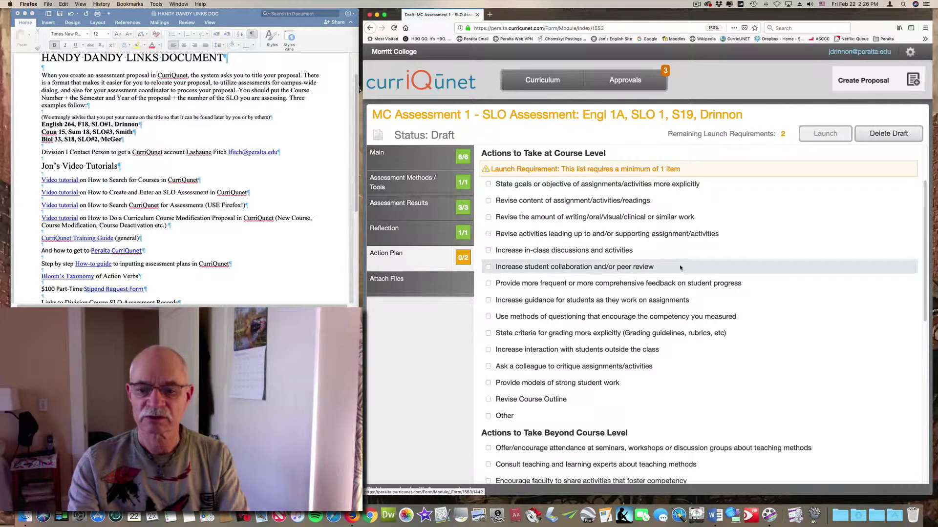
left_click(488, 284)
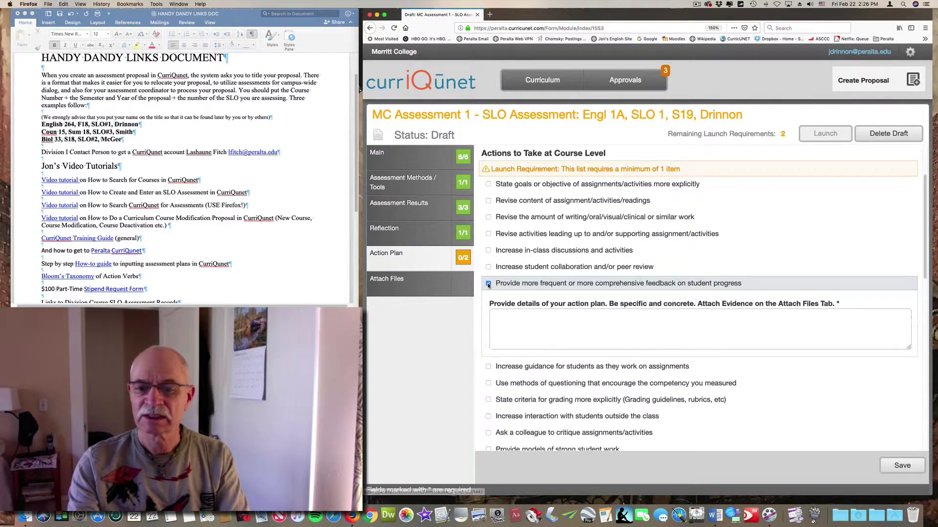
type("ljl; kdf;")
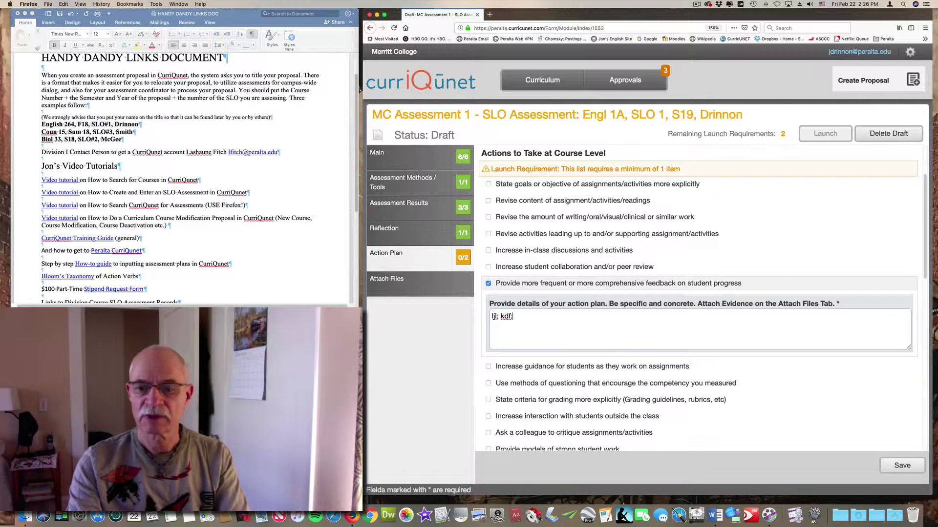
type("ldkf ;lkdfj ;ldfkj ;ldfk jl;dkf j;dfkl l df")
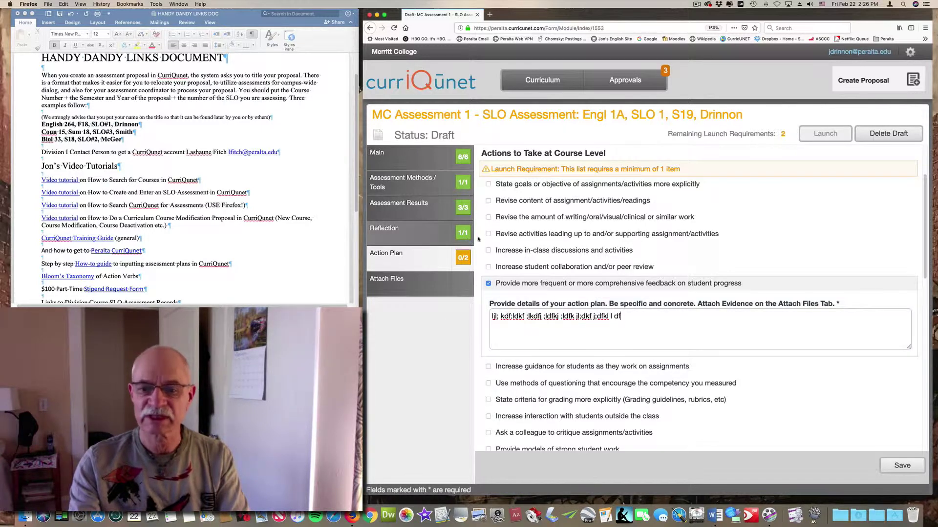
Select the course-level action "Increase in-class discussions and activities" and fill its action plan details with a line of placeholder text.
left_click(489, 250)
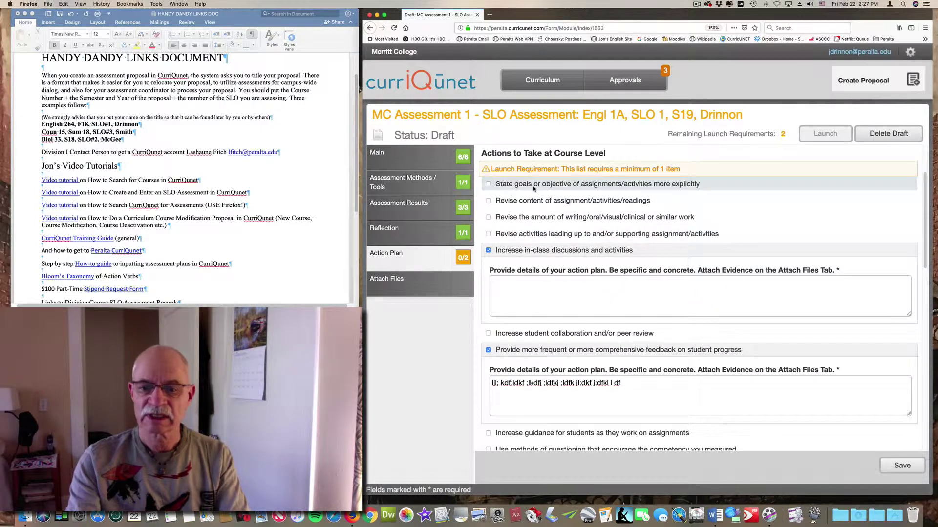
left_click(495, 283)
type("jk")
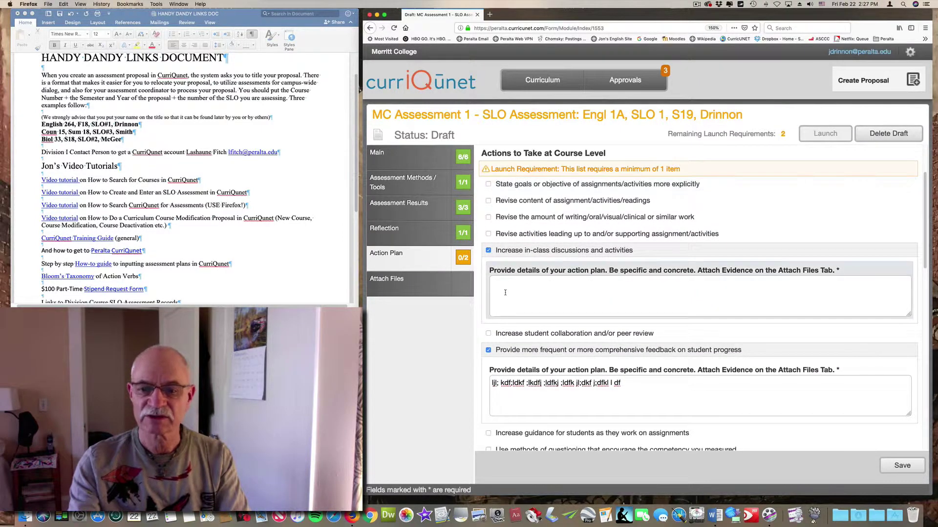
type(" a;ldkjf ;ldfkj ;")
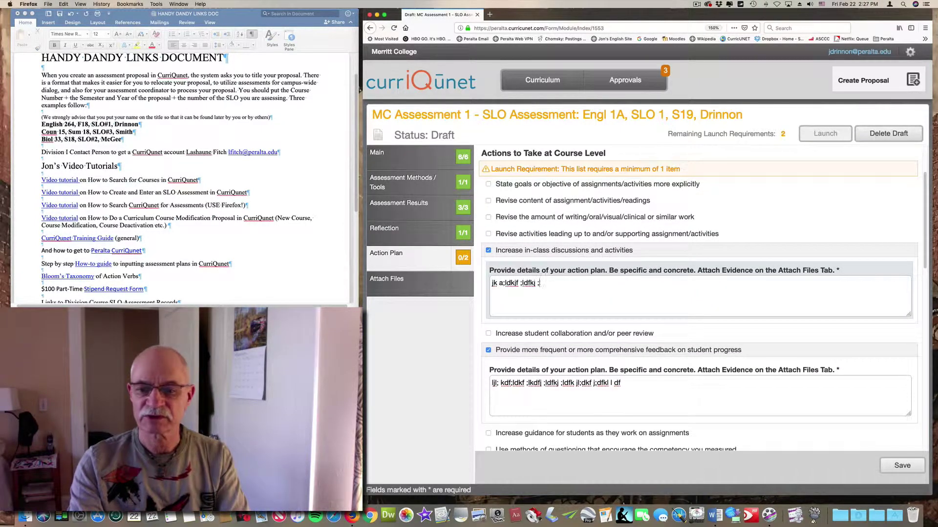
type("ldkfj ;sdklfj ;ldfk s;dlfk js;dfklj s;dfklj ;ldfkj sldf;k safkl")
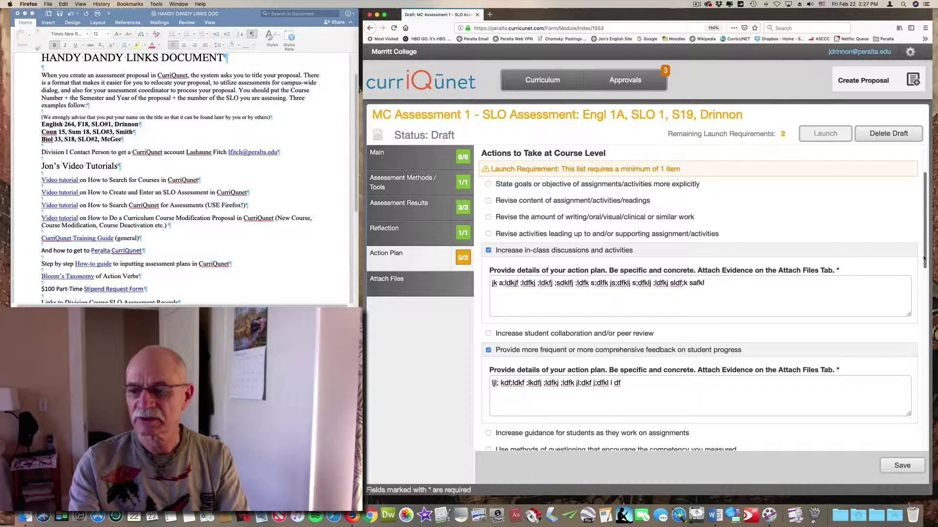
Set the Next Assessment to 2020 Spring and save the Action Plan section.
left_click_drag(924, 259, 928, 388)
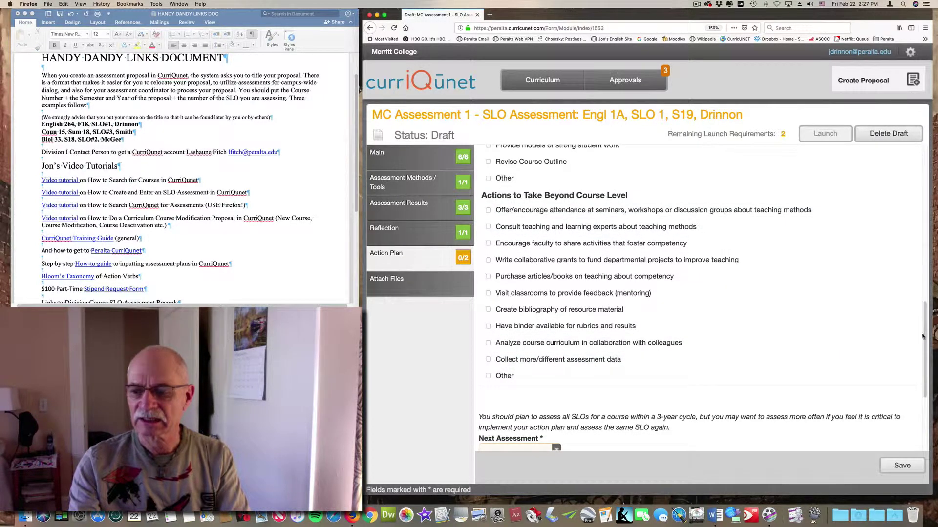
left_click_drag(922, 336, 930, 391)
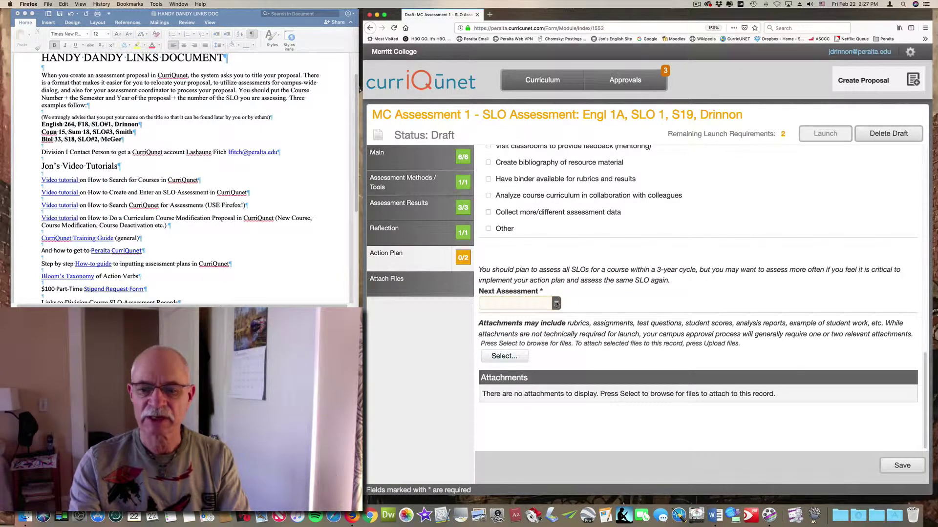
left_click(557, 304)
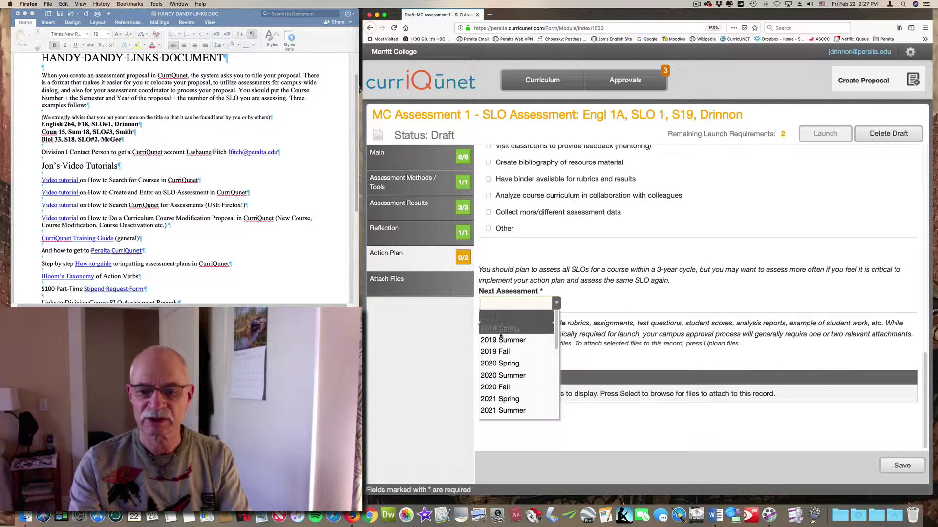
left_click(504, 365)
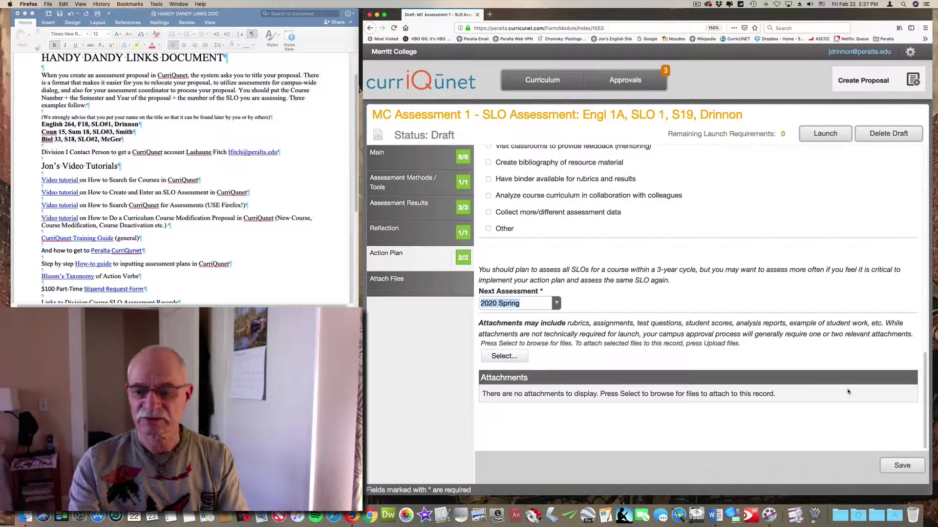
left_click(902, 466)
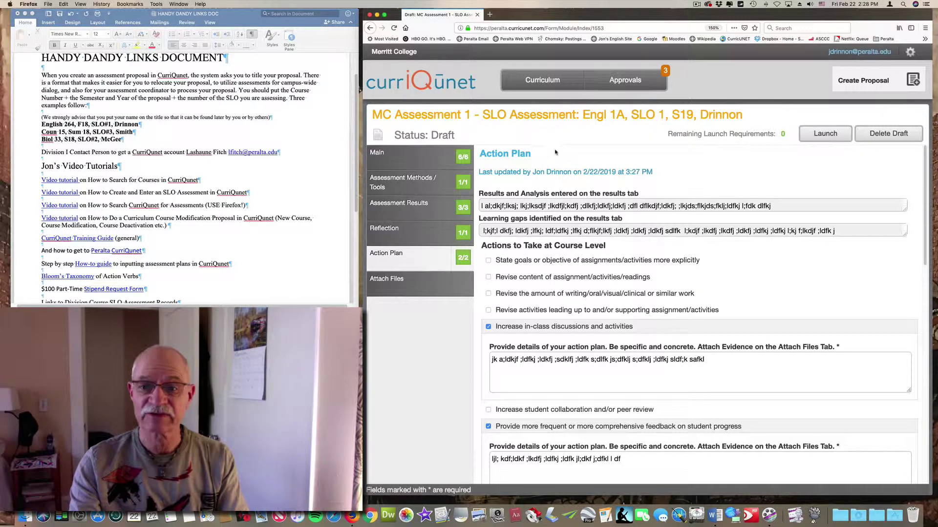
Reopen the Engl 1A, SLO 1, S19 draft from the list of curriculum assessments, and return to that list.
left_click(555, 80)
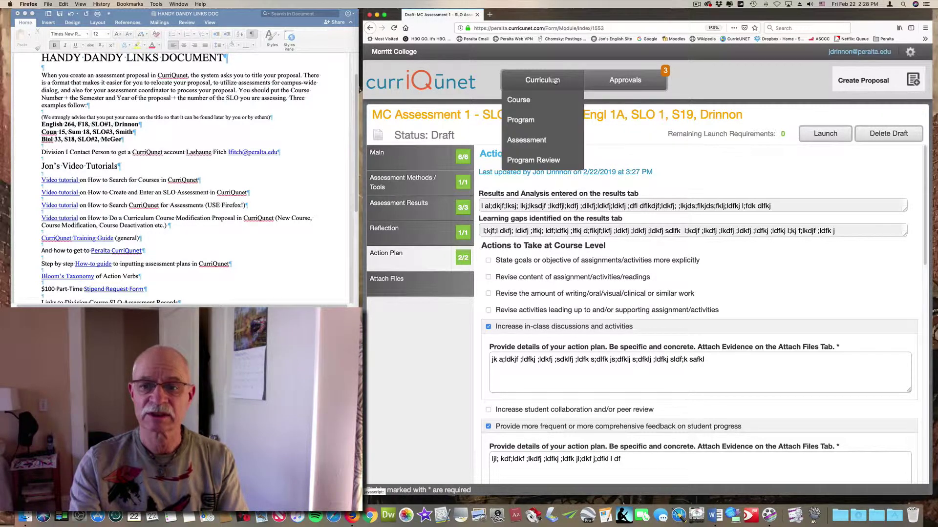
left_click(557, 141)
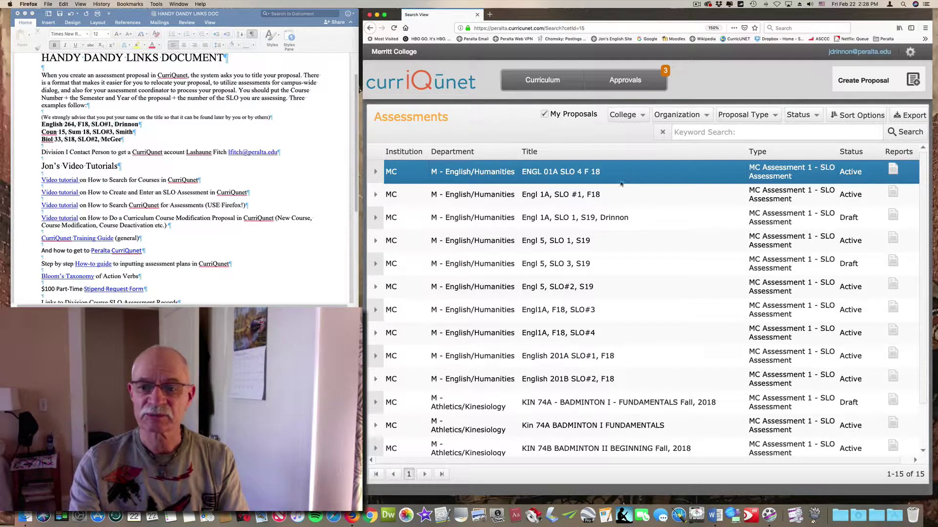
left_click(604, 196)
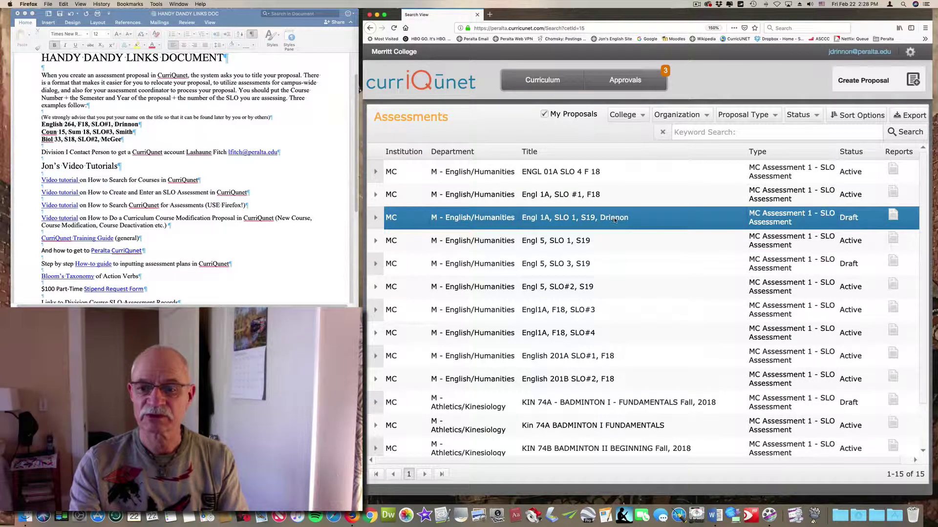
left_click(461, 218)
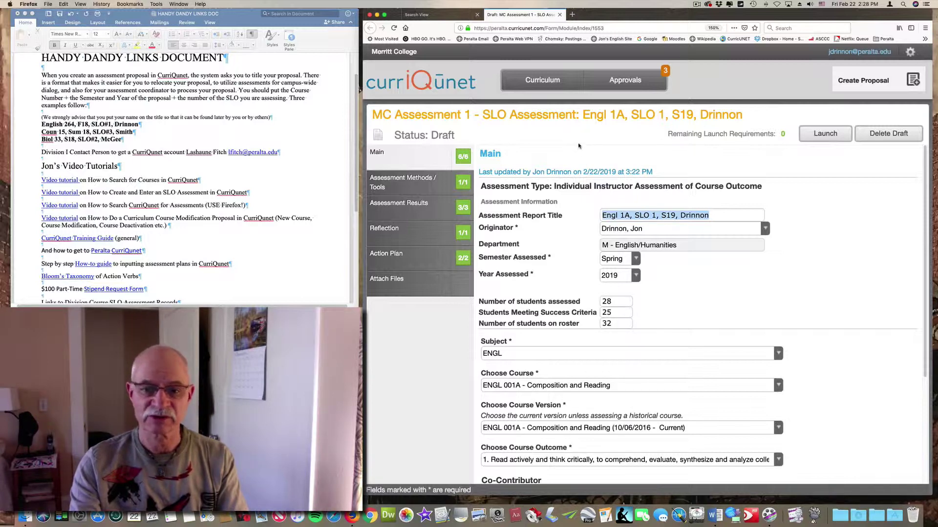
left_click(551, 81)
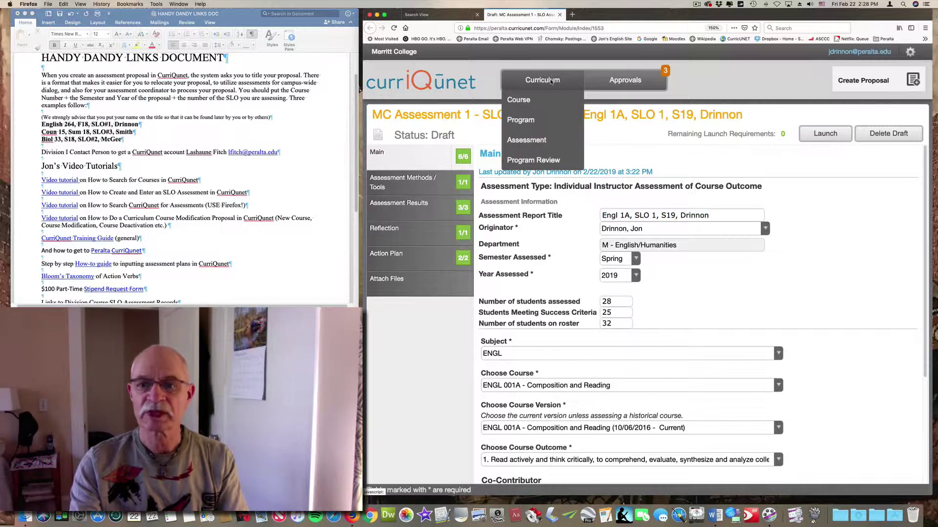
left_click(544, 140)
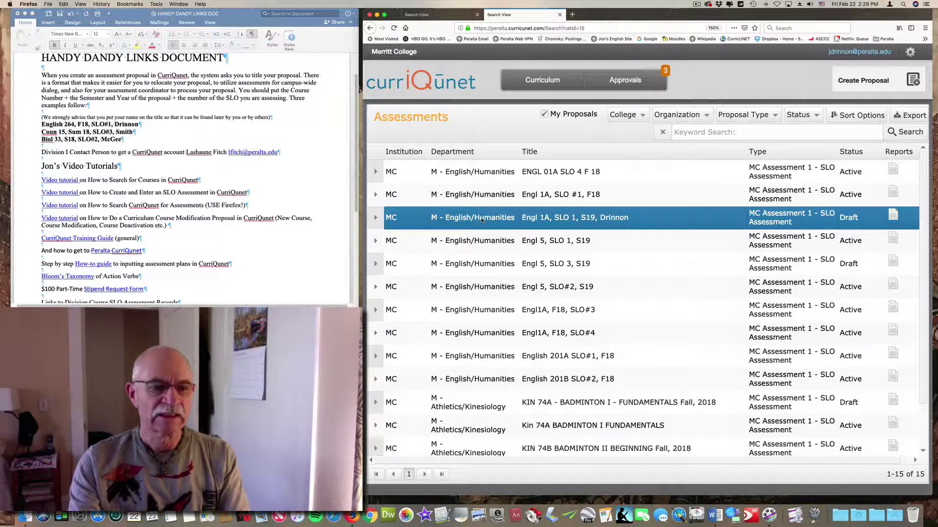
Switch to HANDY DANDY LINKS DOC in Word and look through its title examples, tutorial and guide links, and SLO record links.
left_click(315, 130)
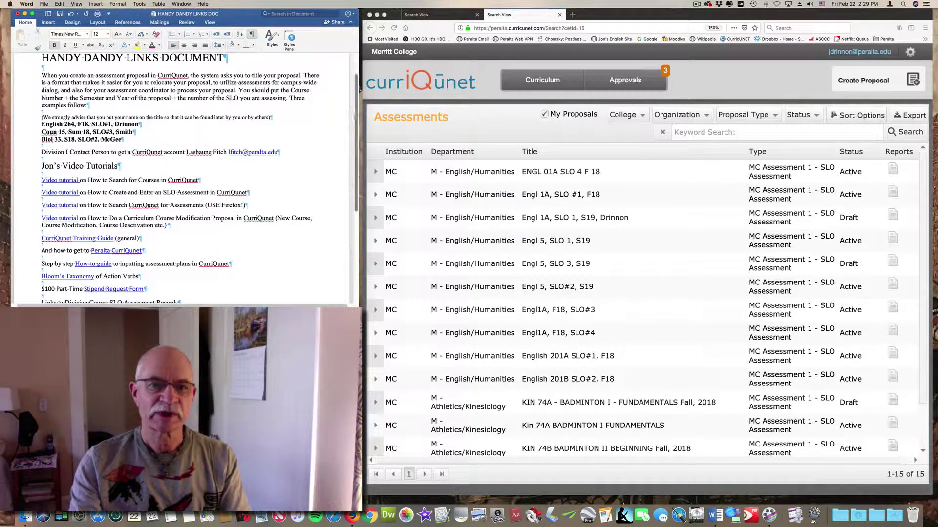
scroll(356, 115, "up", 2)
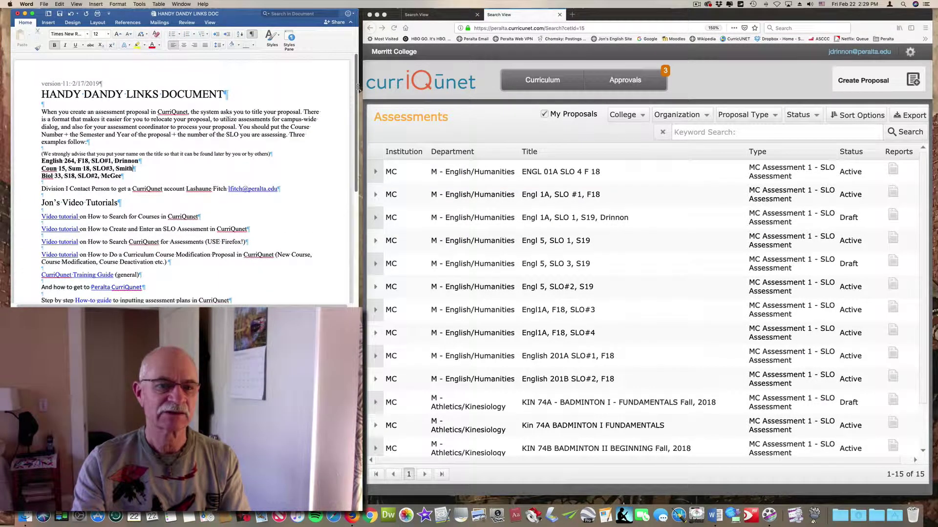
scroll(360, 90, "down", 2)
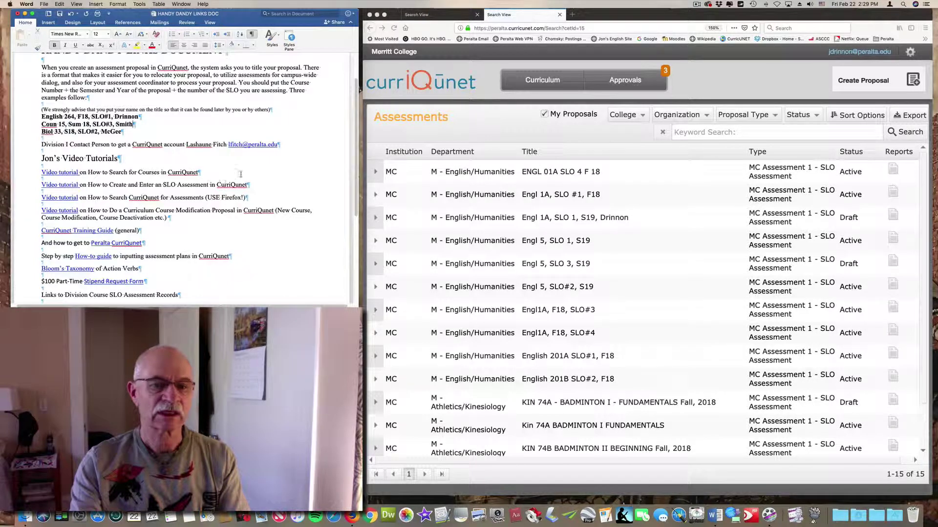
scroll(122, 159, "down", 5)
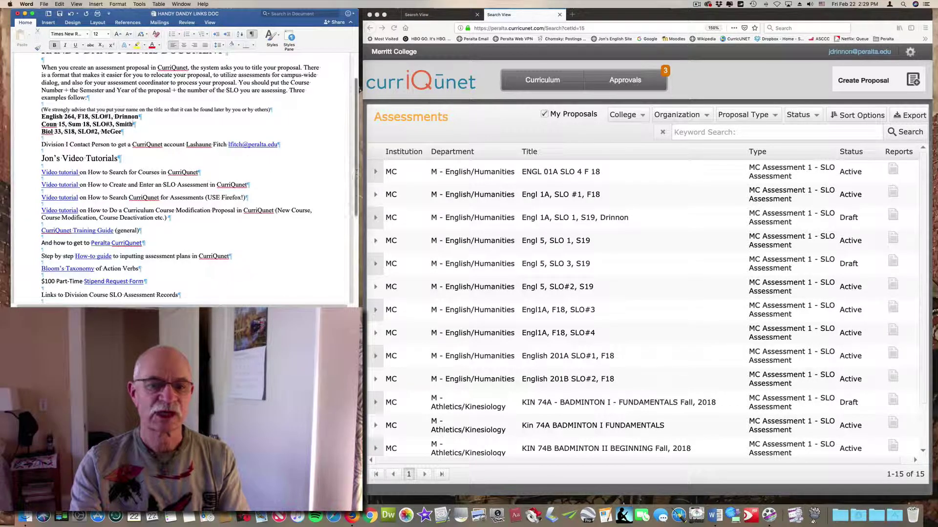
left_click_drag(356, 215, 356, 218)
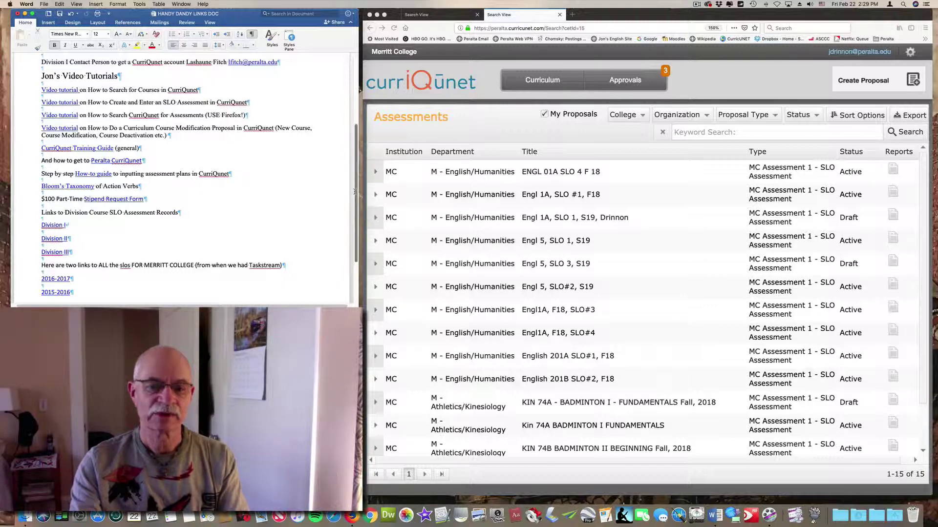
scroll(78, 186, "down", 3)
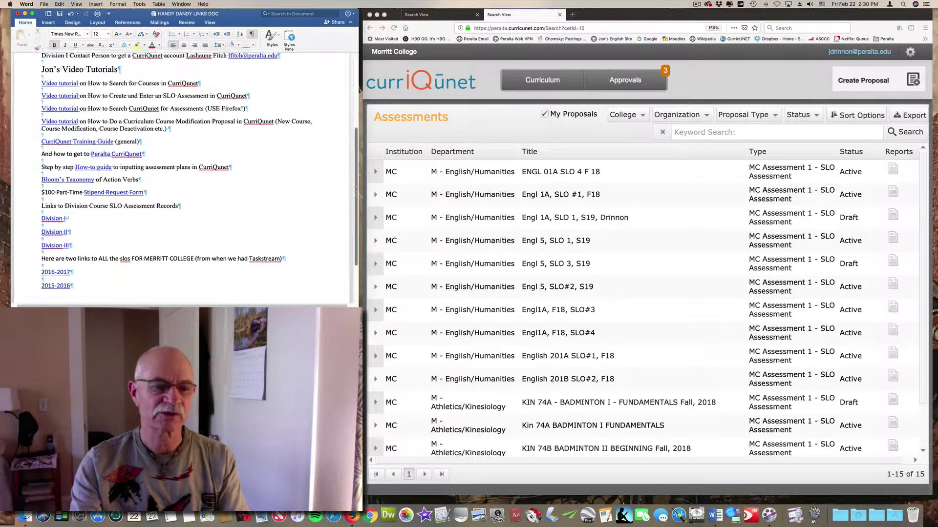